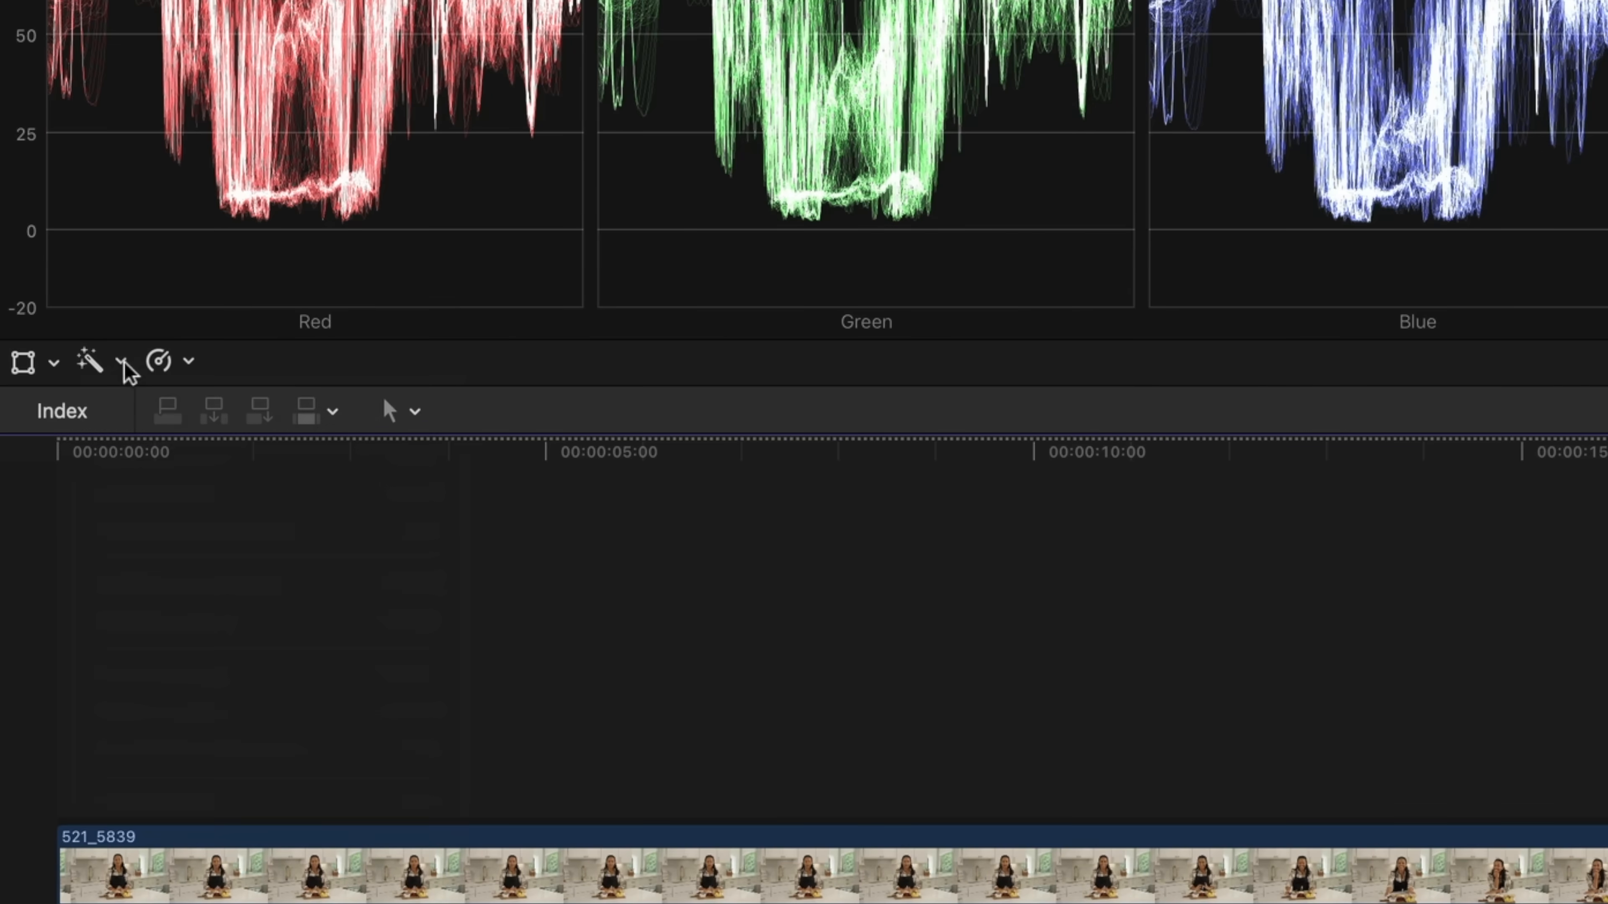
Match the color of clip 434_4776 to a frame of the wide kitchen clip 521_5839 and apply the match
left_click(122, 361)
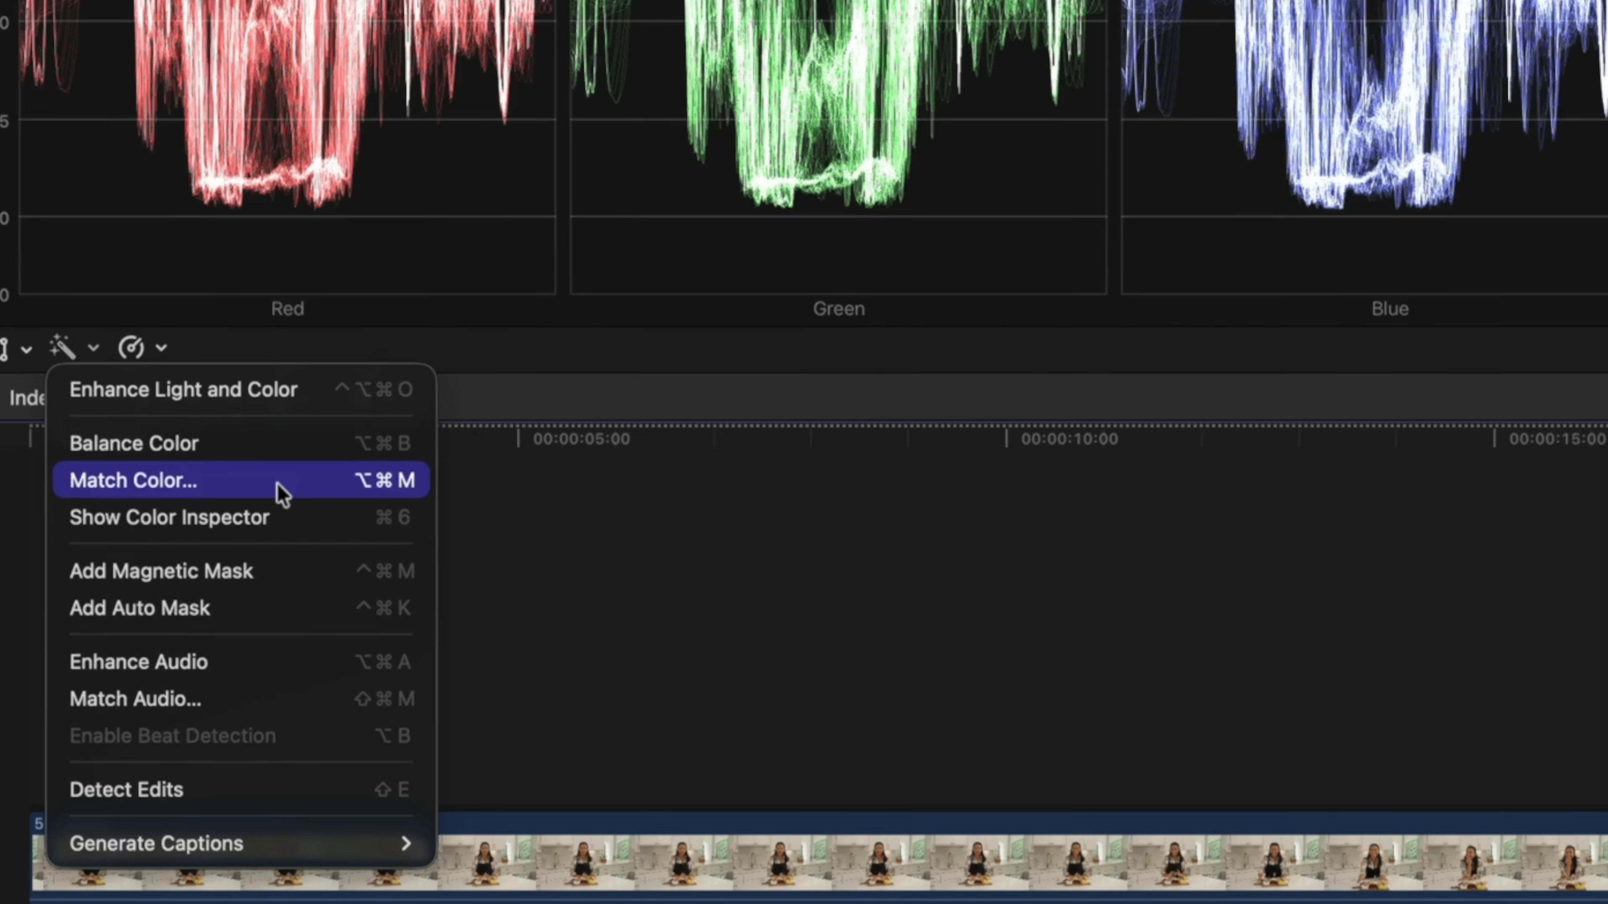
left_click(309, 504)
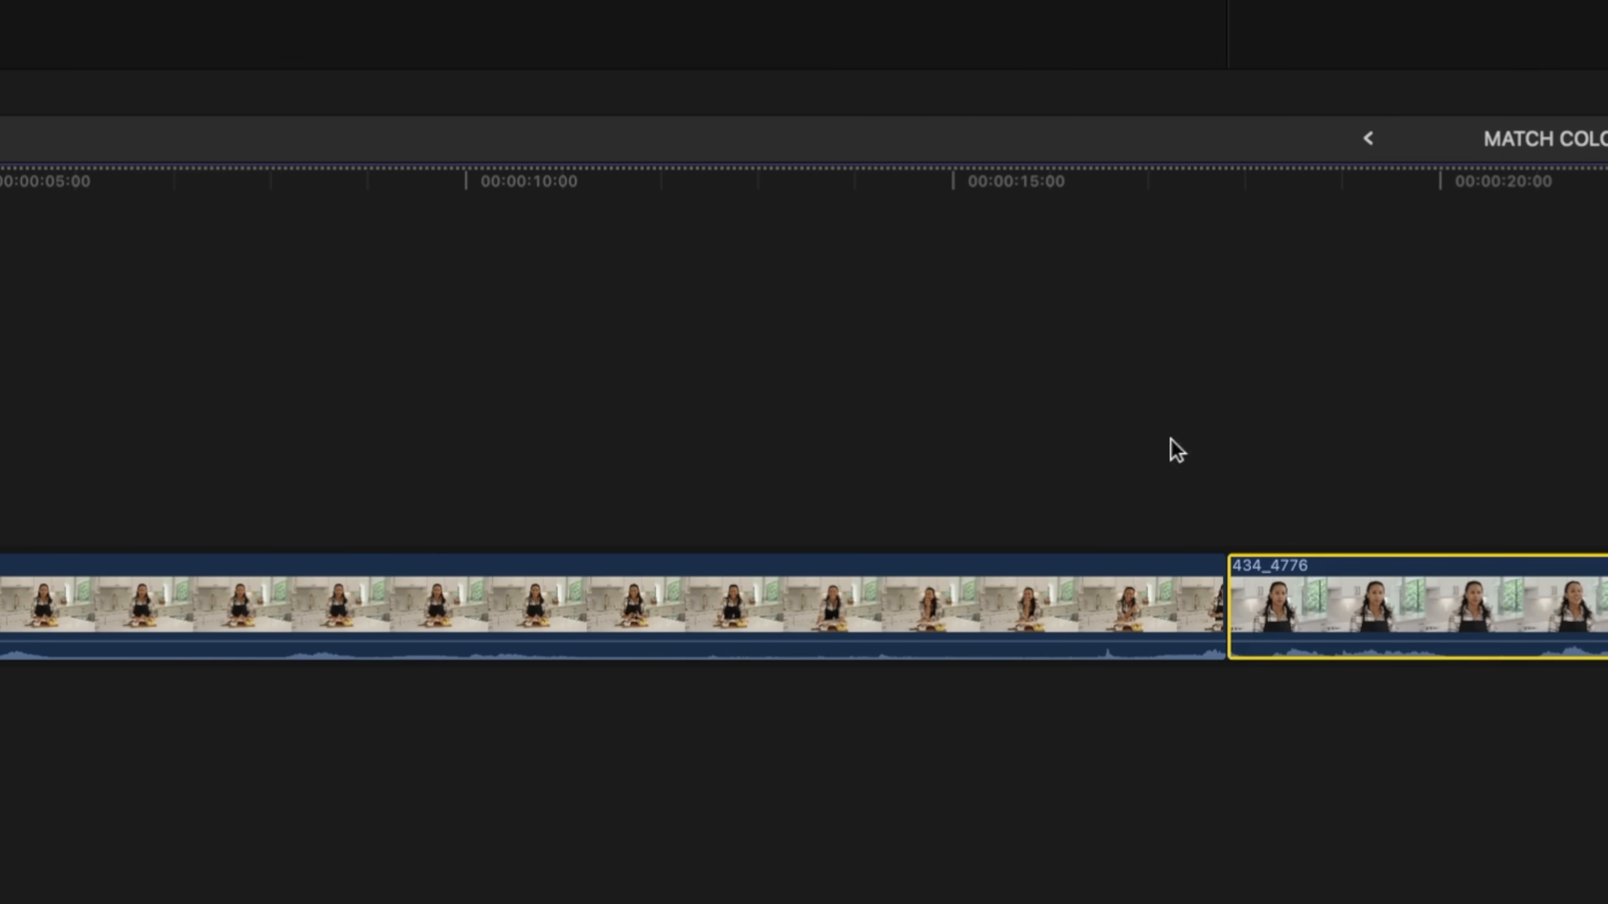
left_click(912, 598)
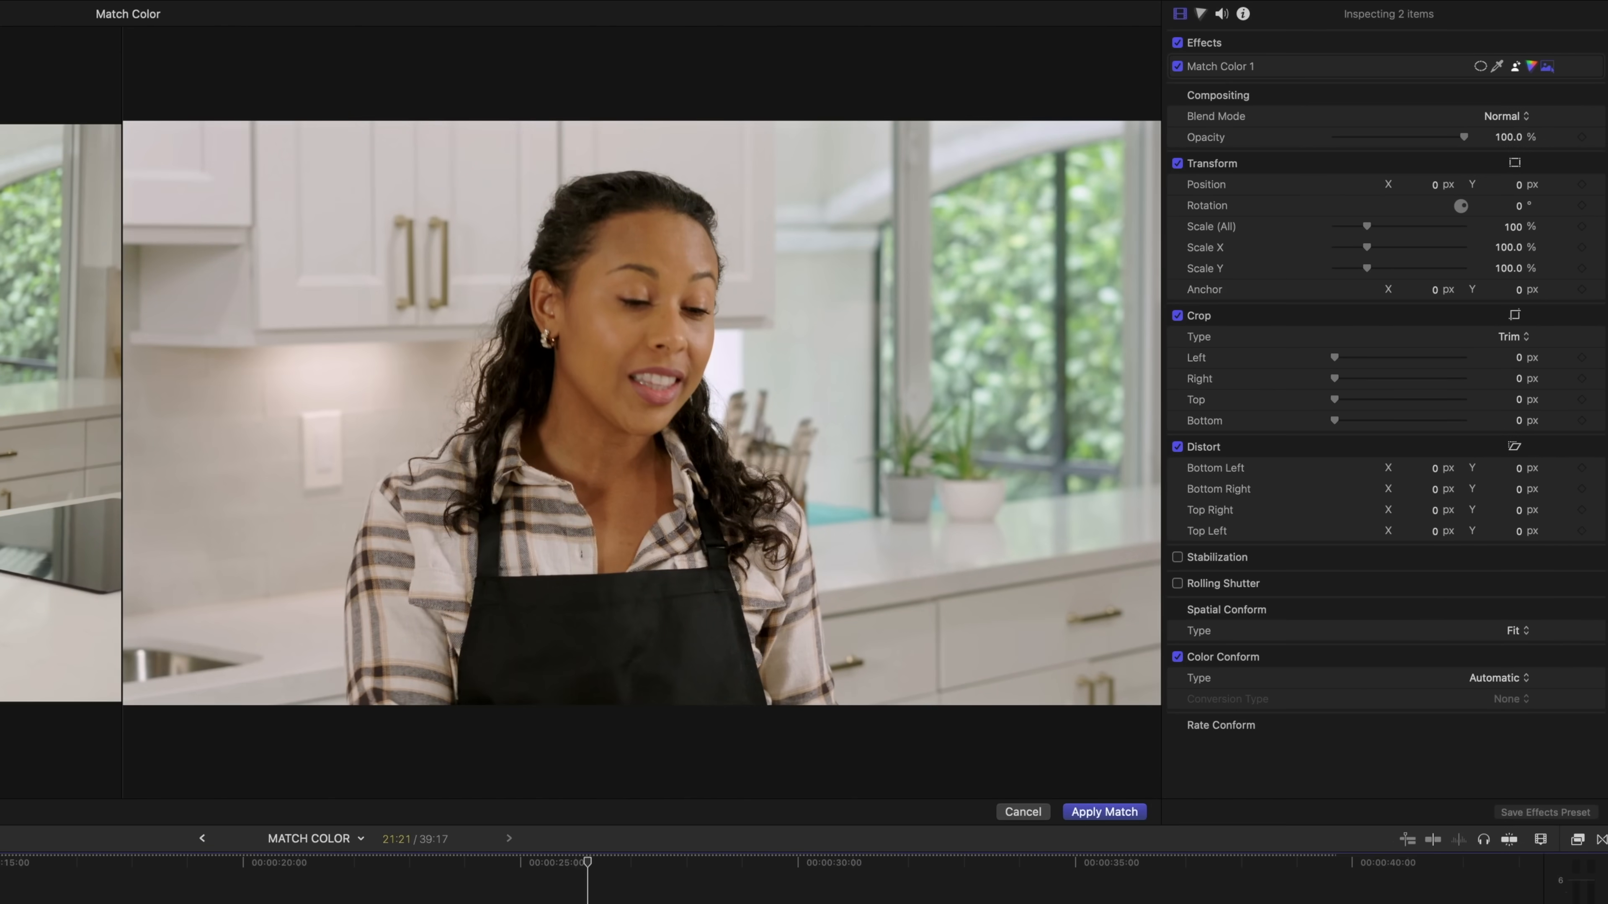
left_click(1099, 807)
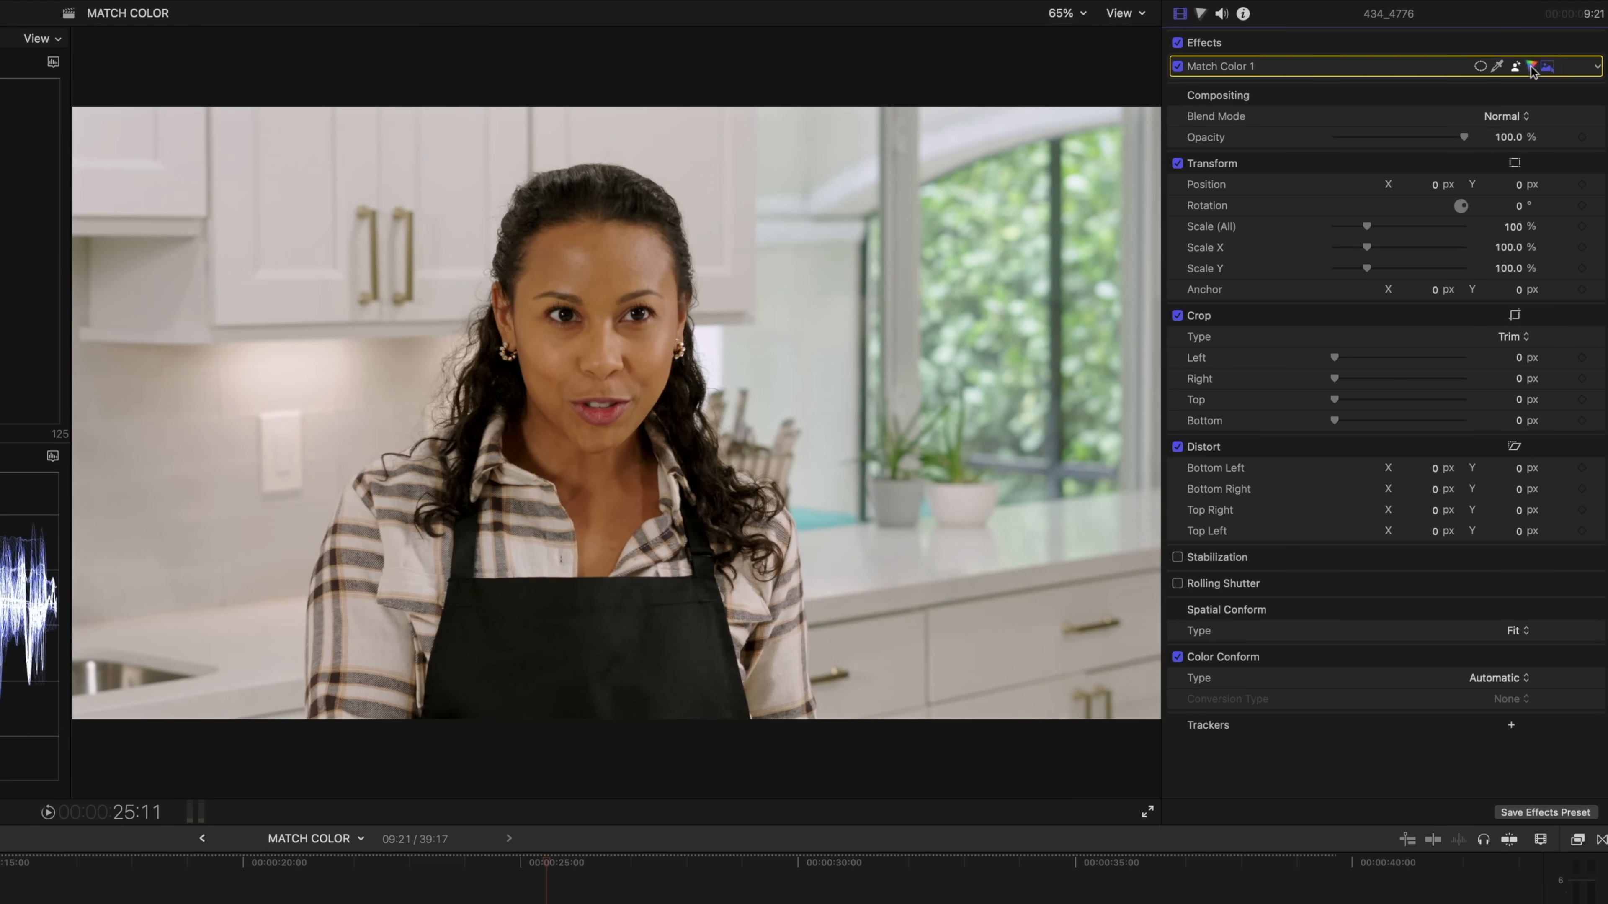
Show the Match Color 1 adjustments and fine-tune the Midtones Tint
left_click(1531, 67)
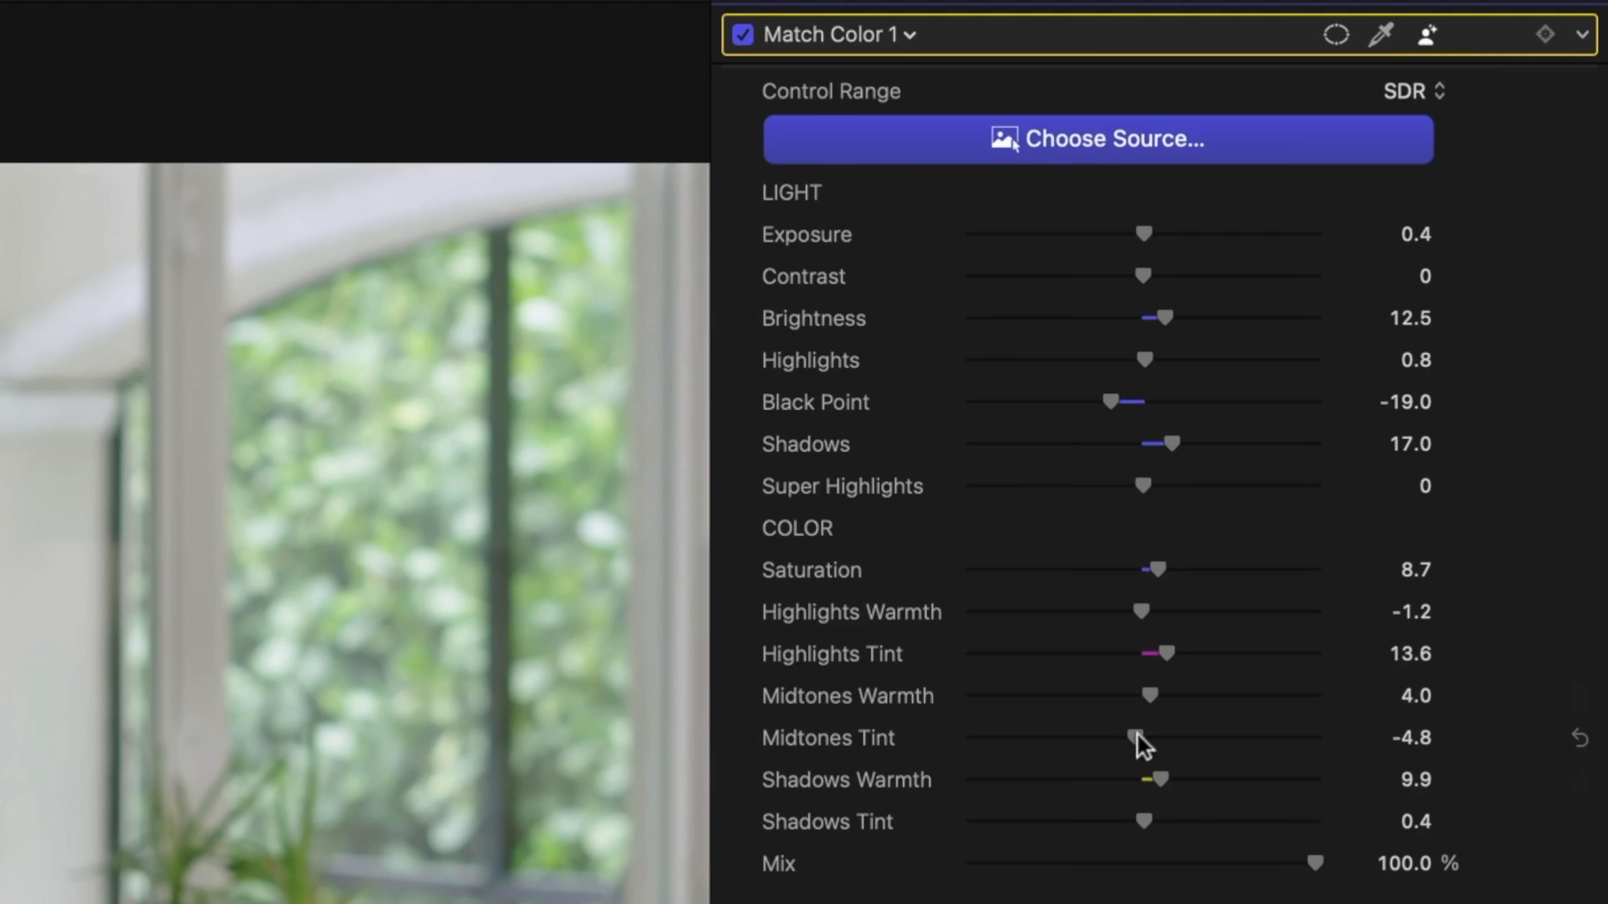
left_click_drag(1135, 735, 1136, 736)
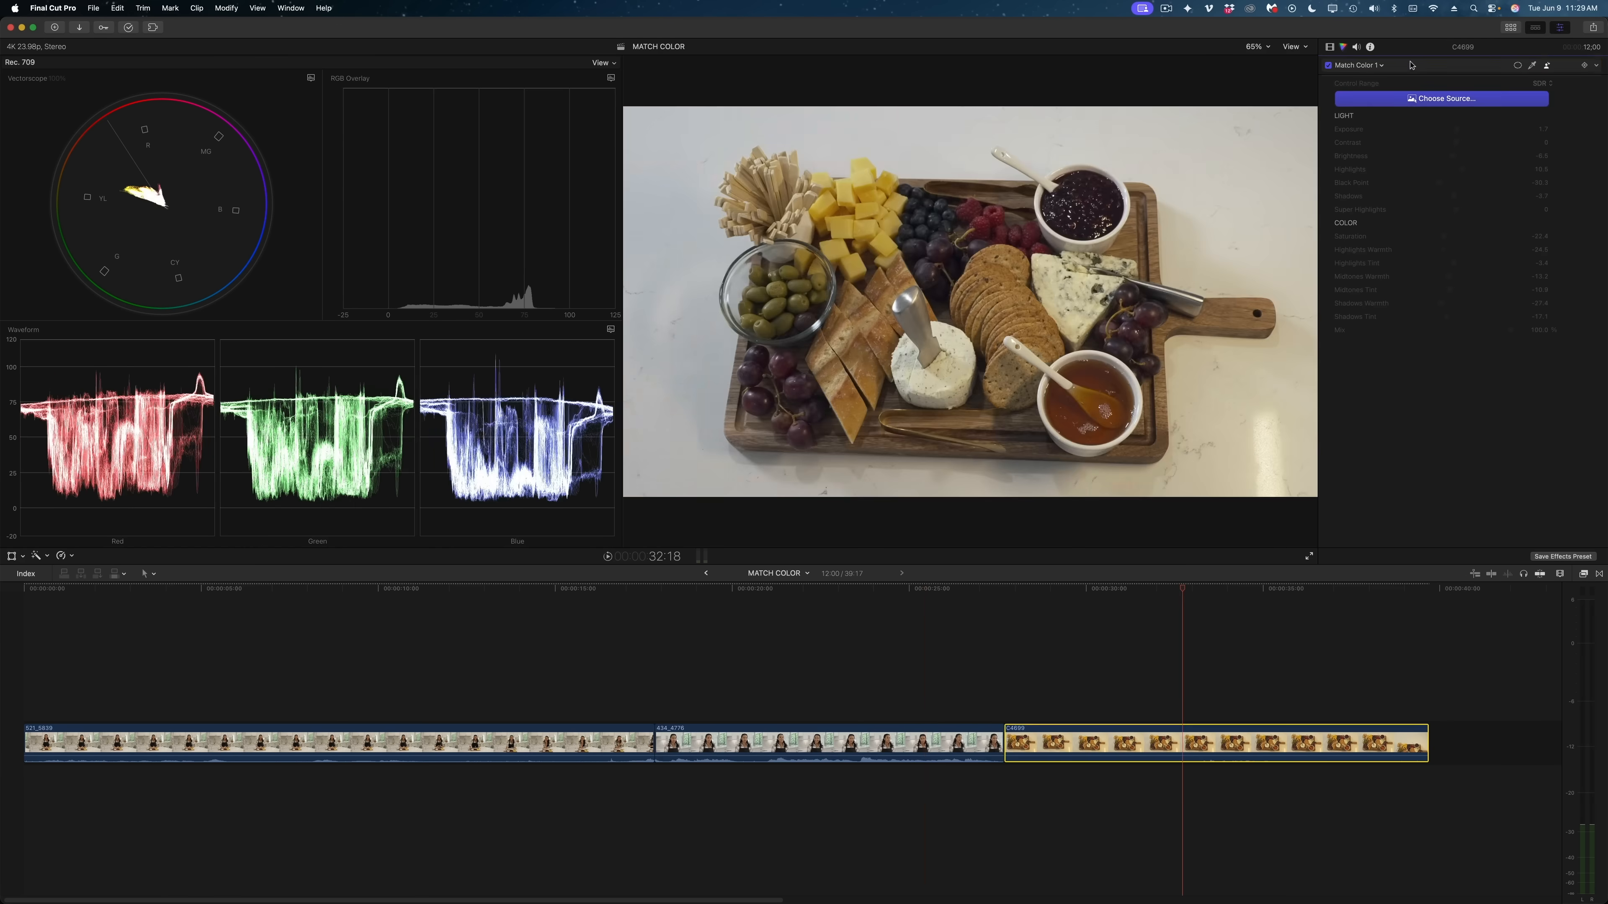
Match the color of the cheese board clip to a source frame from the first kitchen clip, and fine-tune its color adjustments
left_click(1446, 98)
left_click(272, 742)
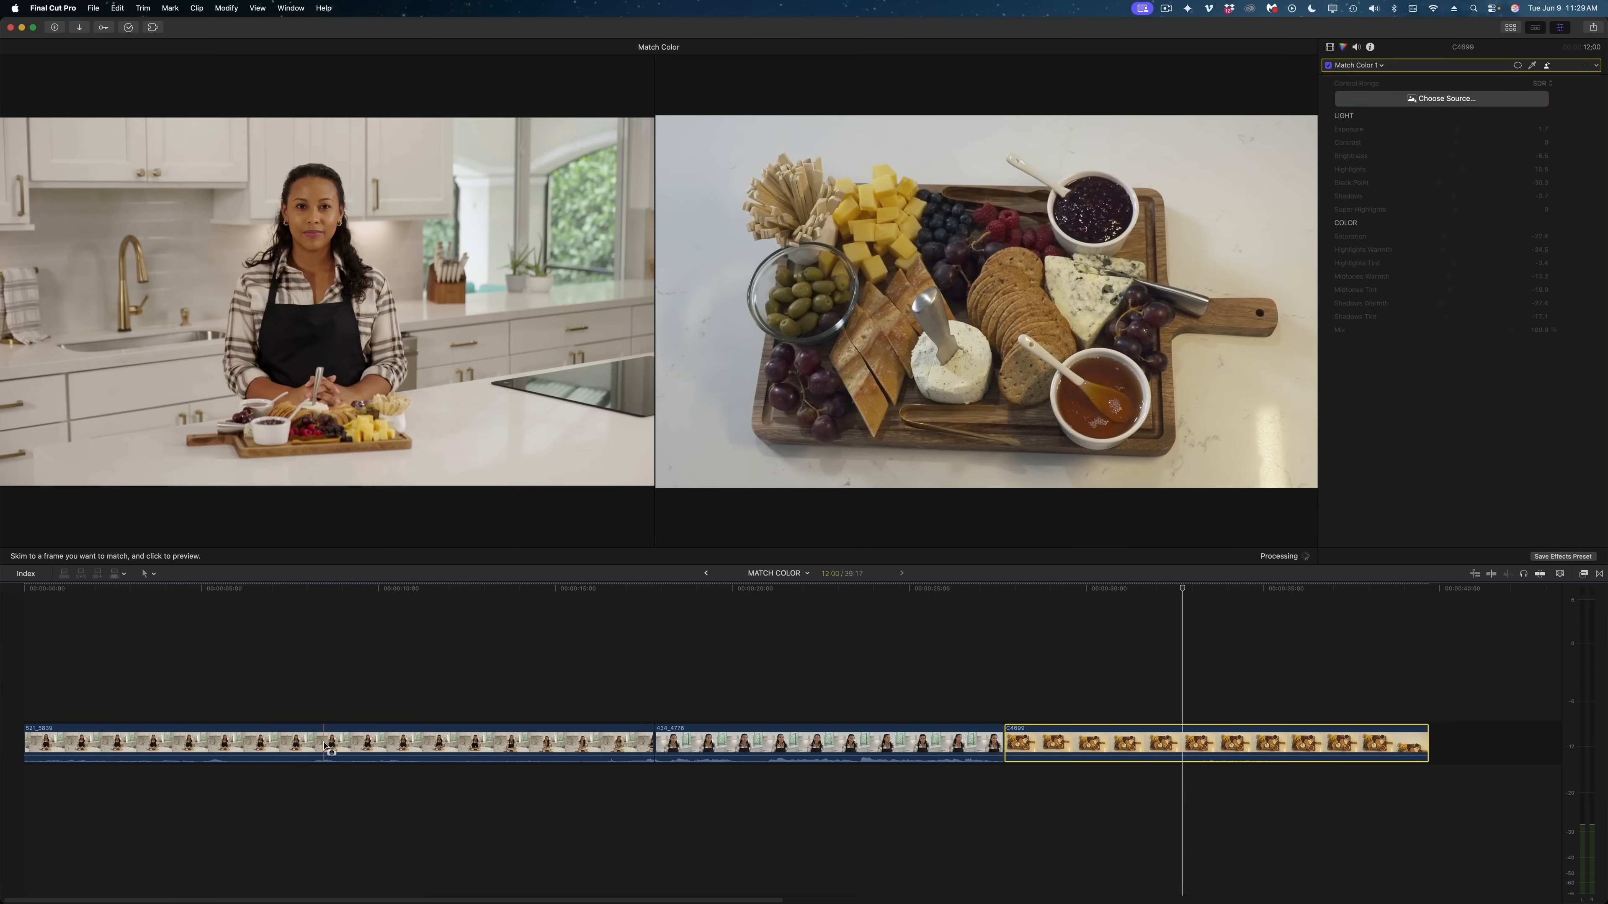
left_click(1281, 556)
left_click_drag(1440, 180, 1453, 240)
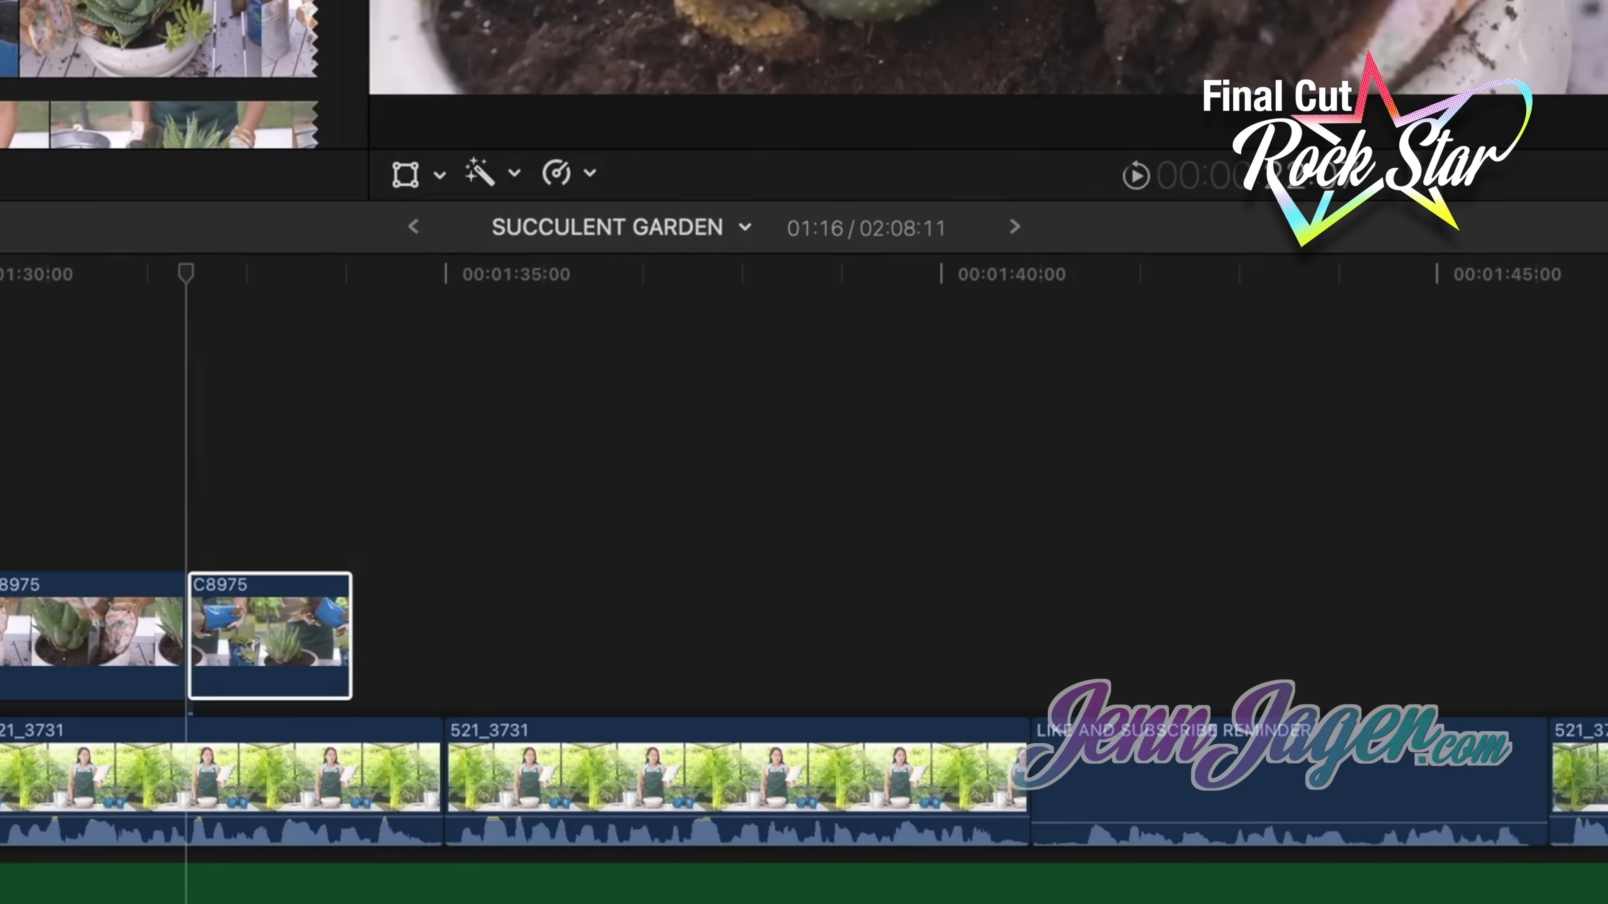
key("e")
key("e")
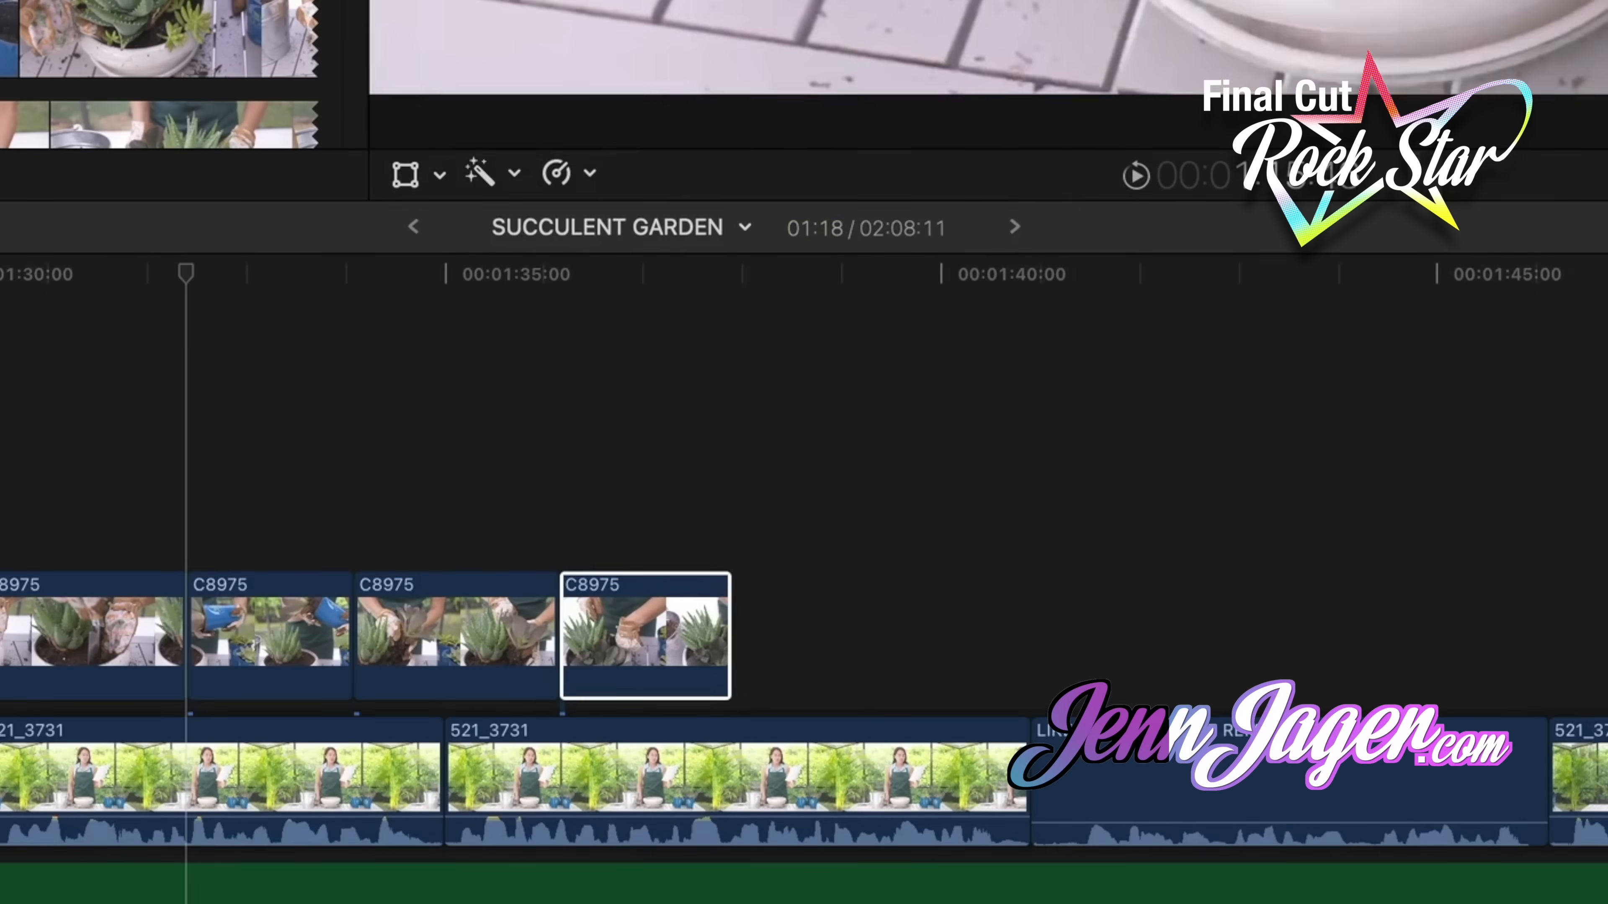
key("e")
key("e")
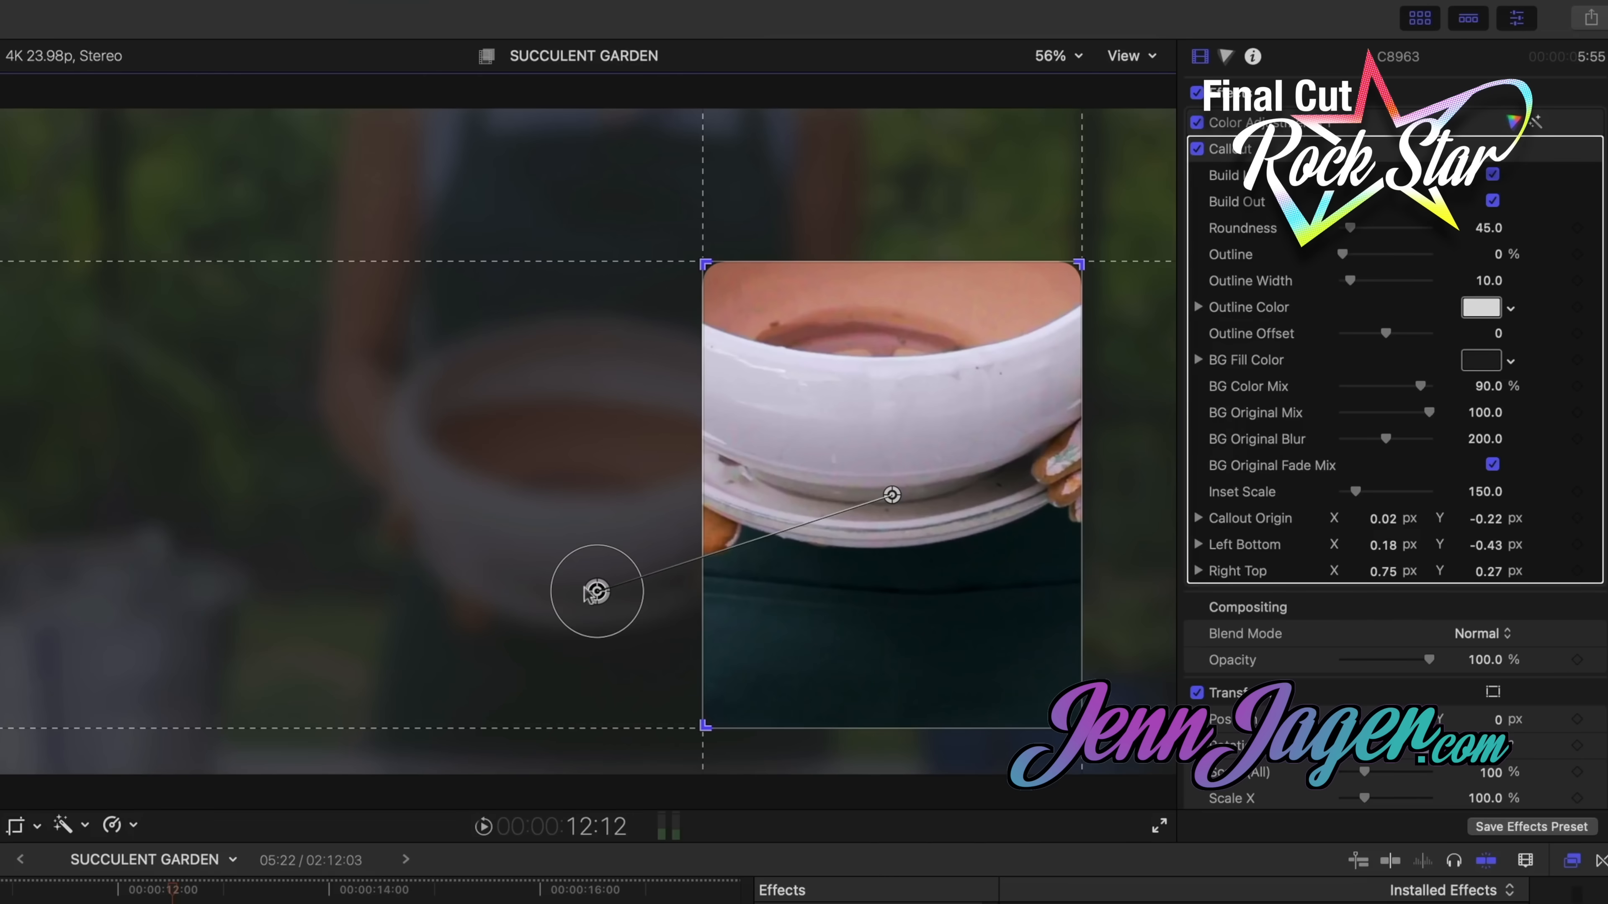
left_click_drag(706, 726, 100, 556)
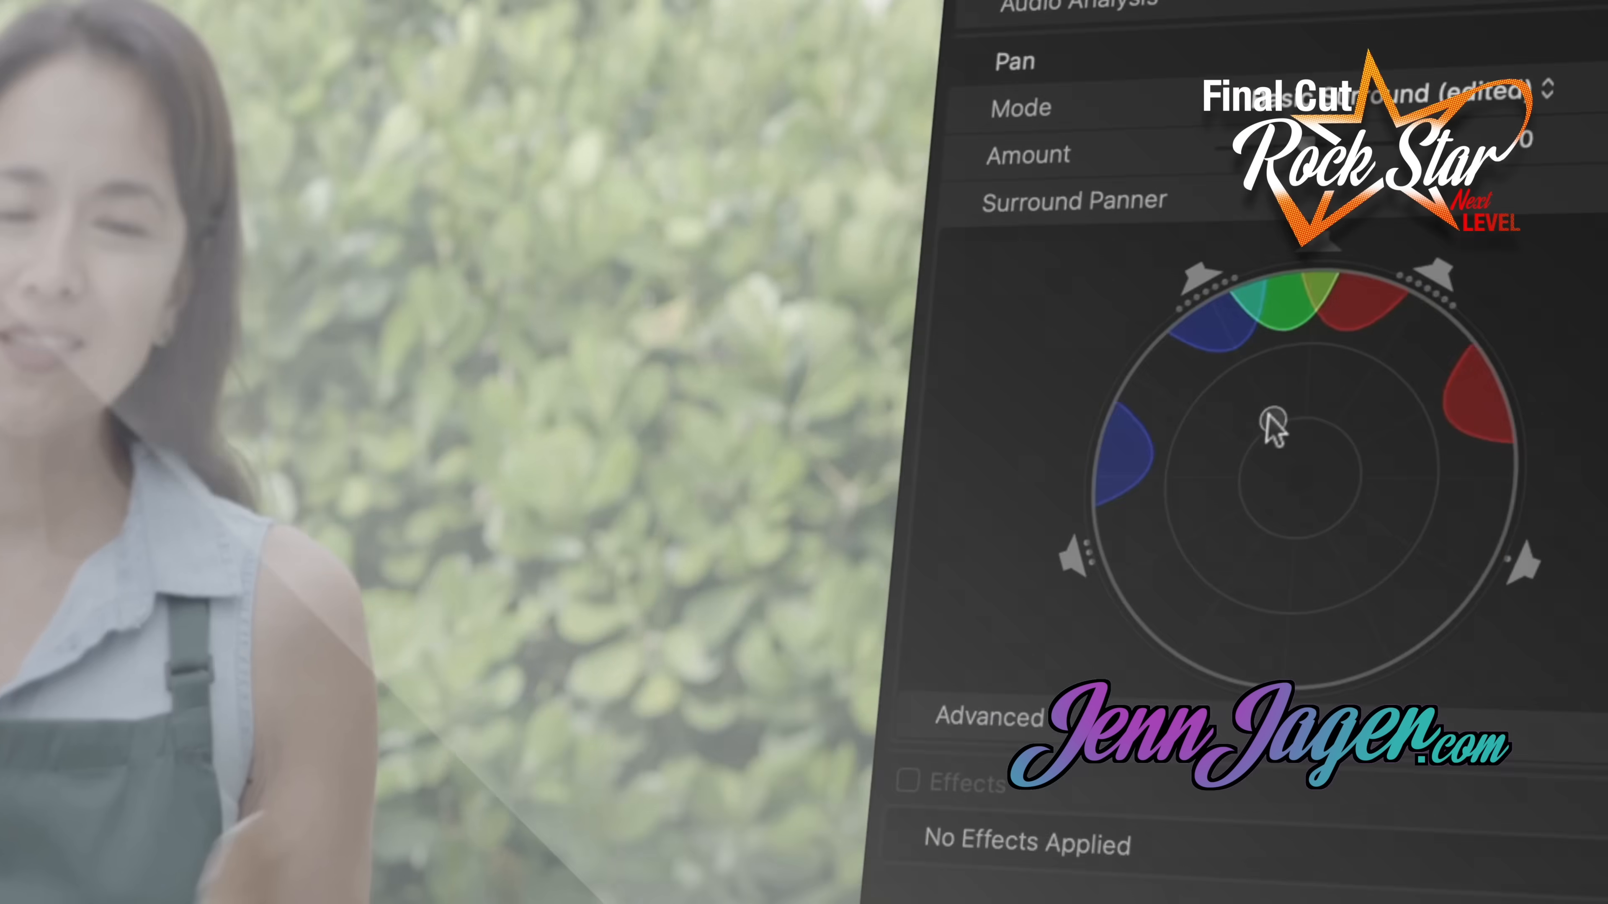
left_click_drag(1271, 424, 1124, 501)
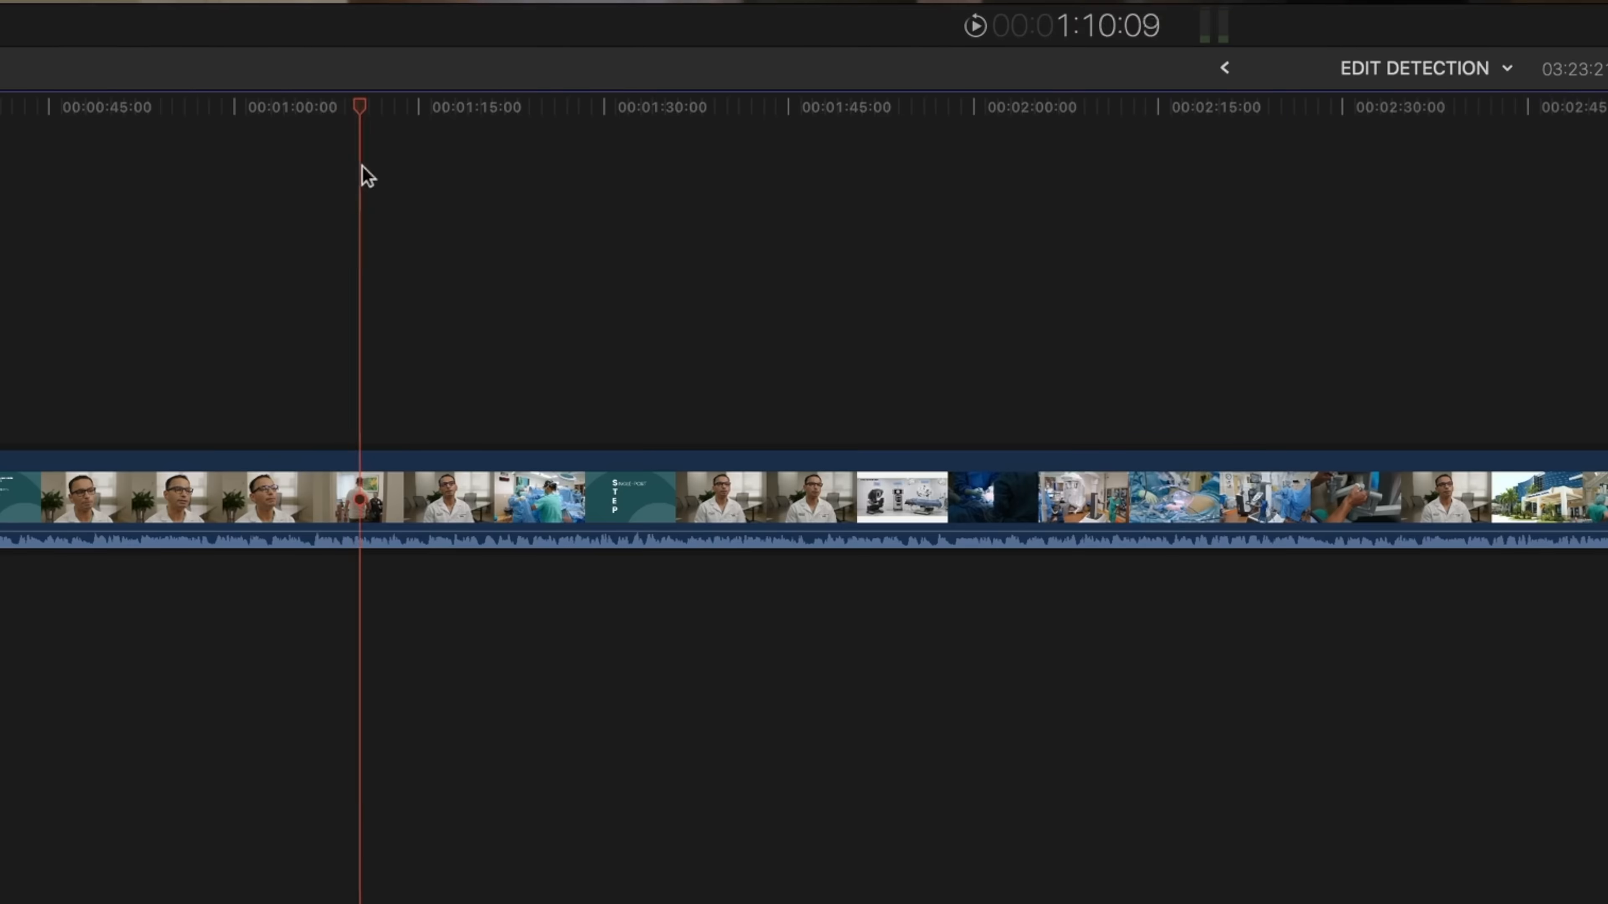
Run Detect Edits on the full-length interview clip in the EDIT DETECTION project
left_click_drag(362, 165, 403, 173)
left_click(319, 462)
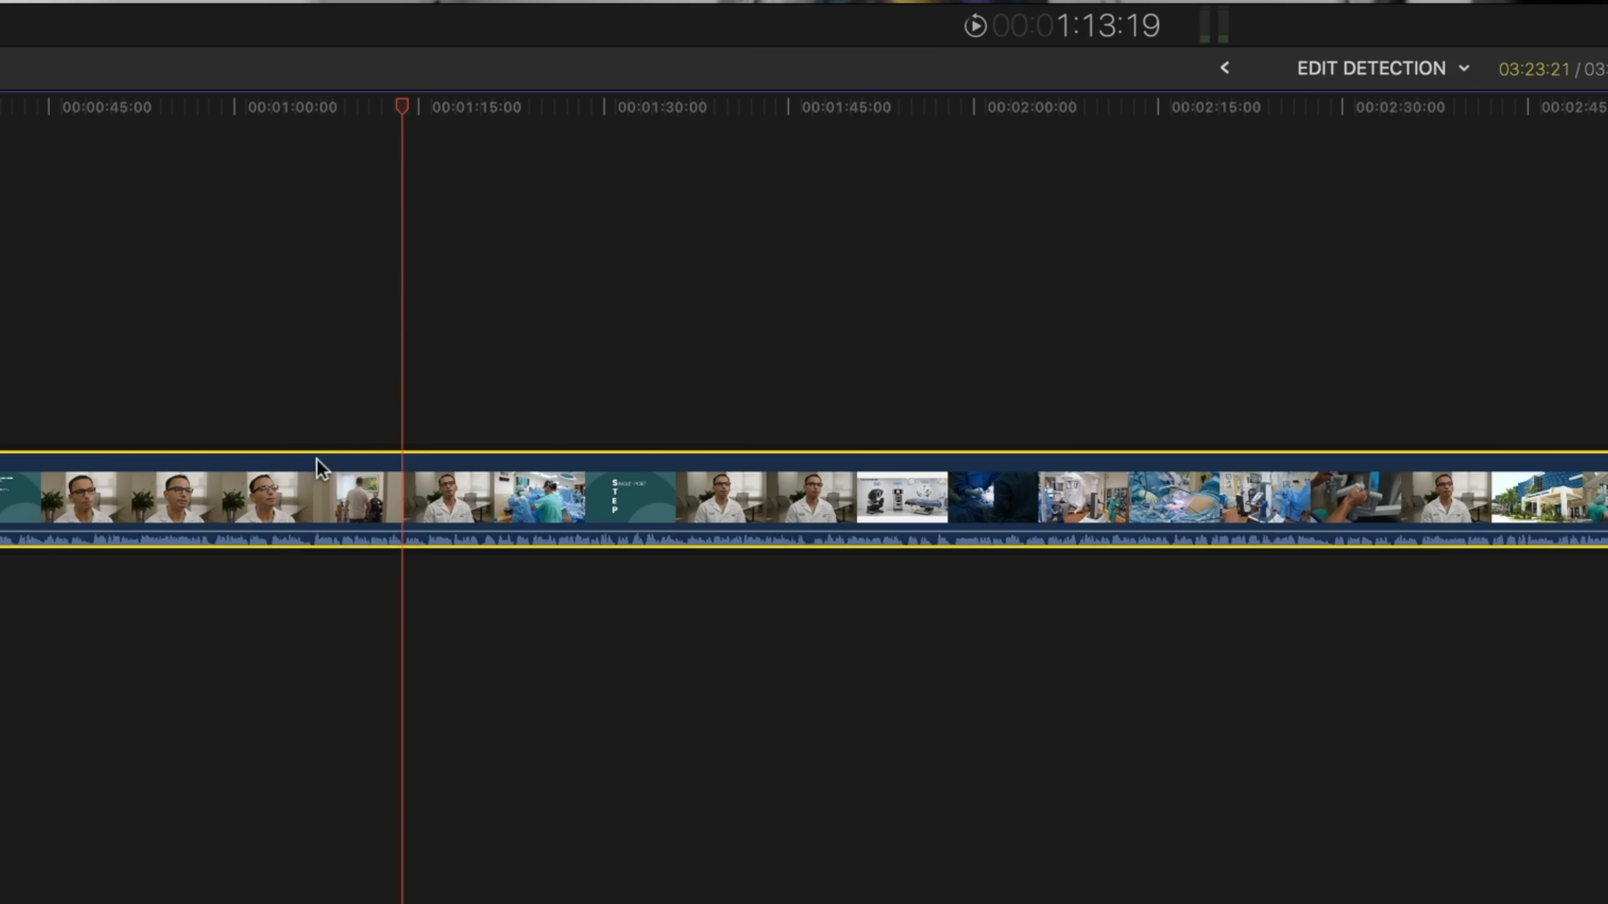
right_click(304, 478)
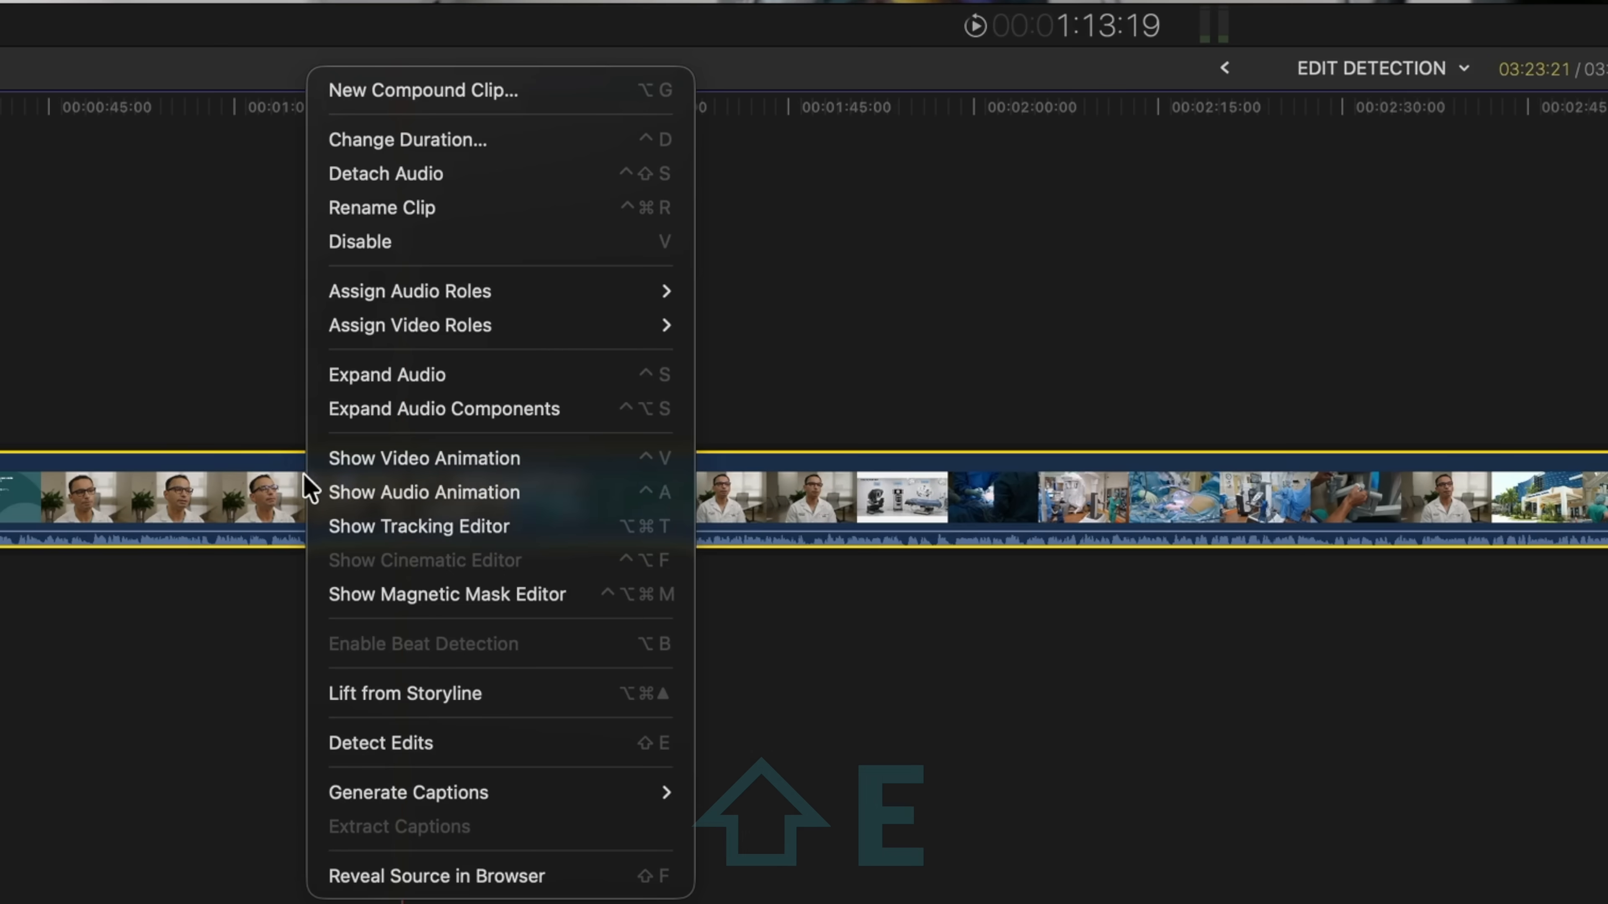
left_click(388, 741)
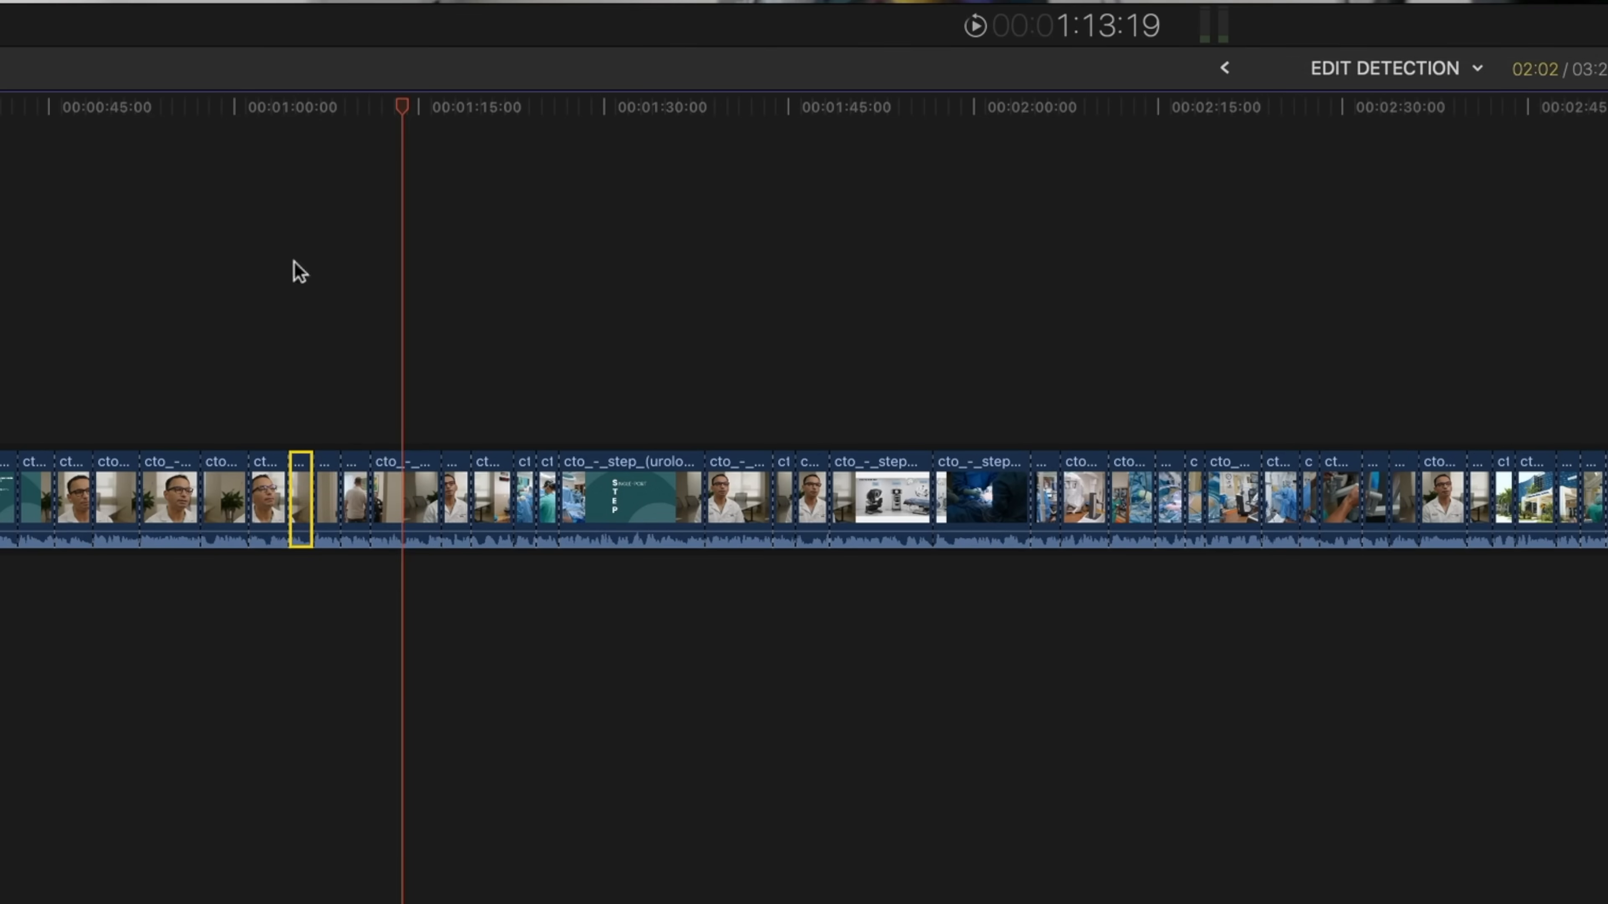
Inspect the separated interview segments by selecting several consecutive ones around the one-minute mark
left_click(293, 260)
left_click(331, 468)
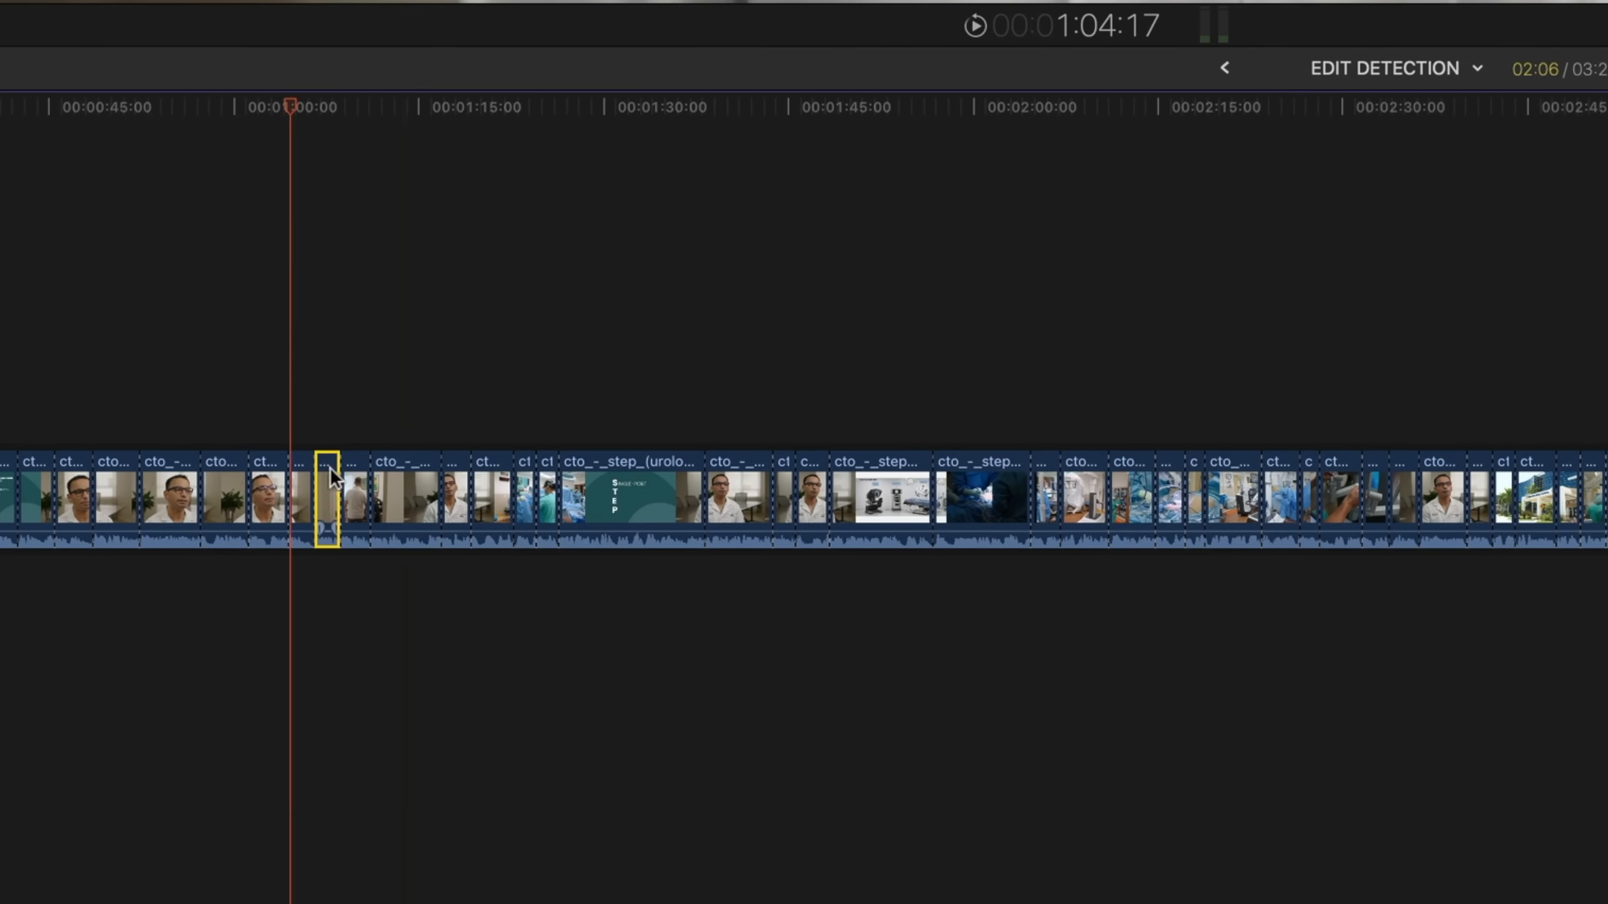
left_click(362, 486)
left_click(398, 472)
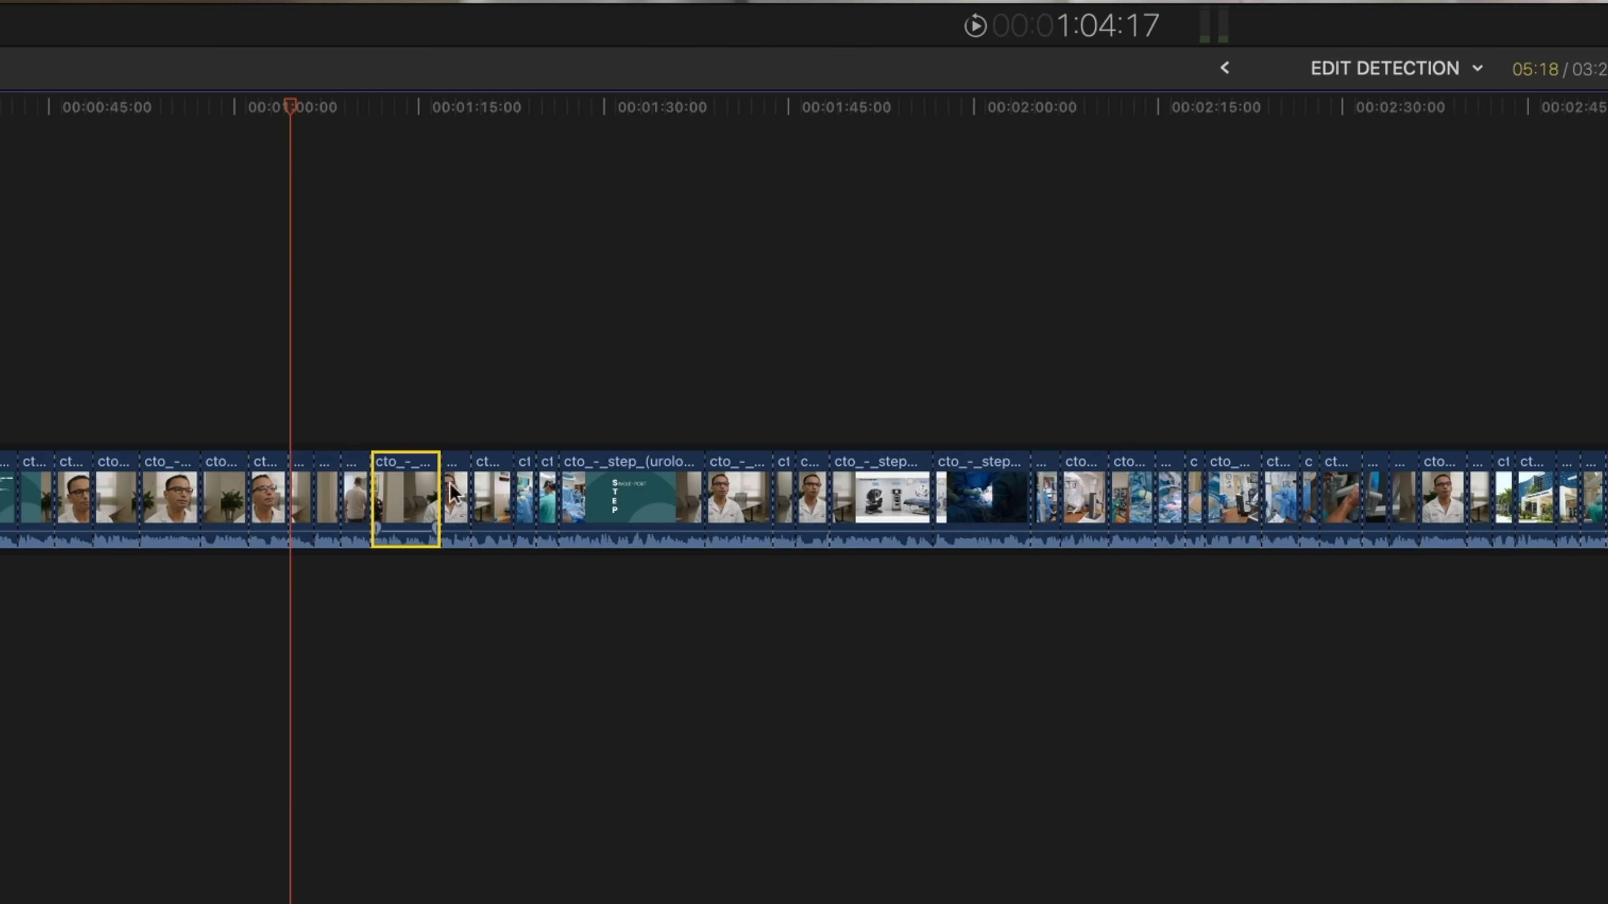
left_click(457, 487)
left_click(485, 496)
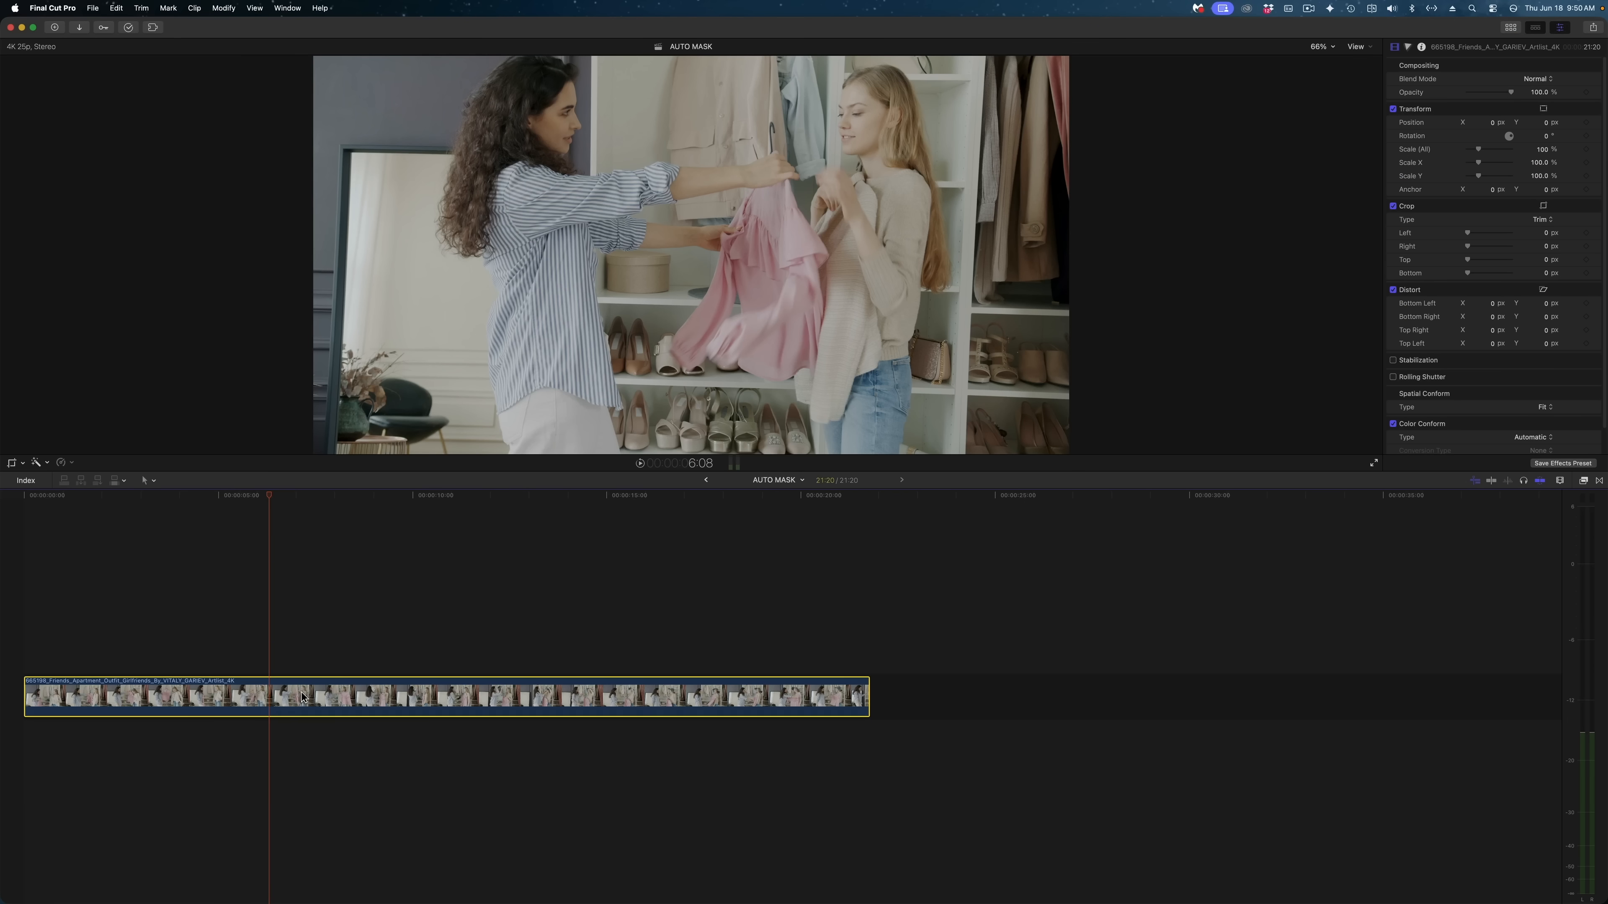
Add an Auto Mask to the closet clip, reviewing the available masks and choosing the People mask
left_click(48, 463)
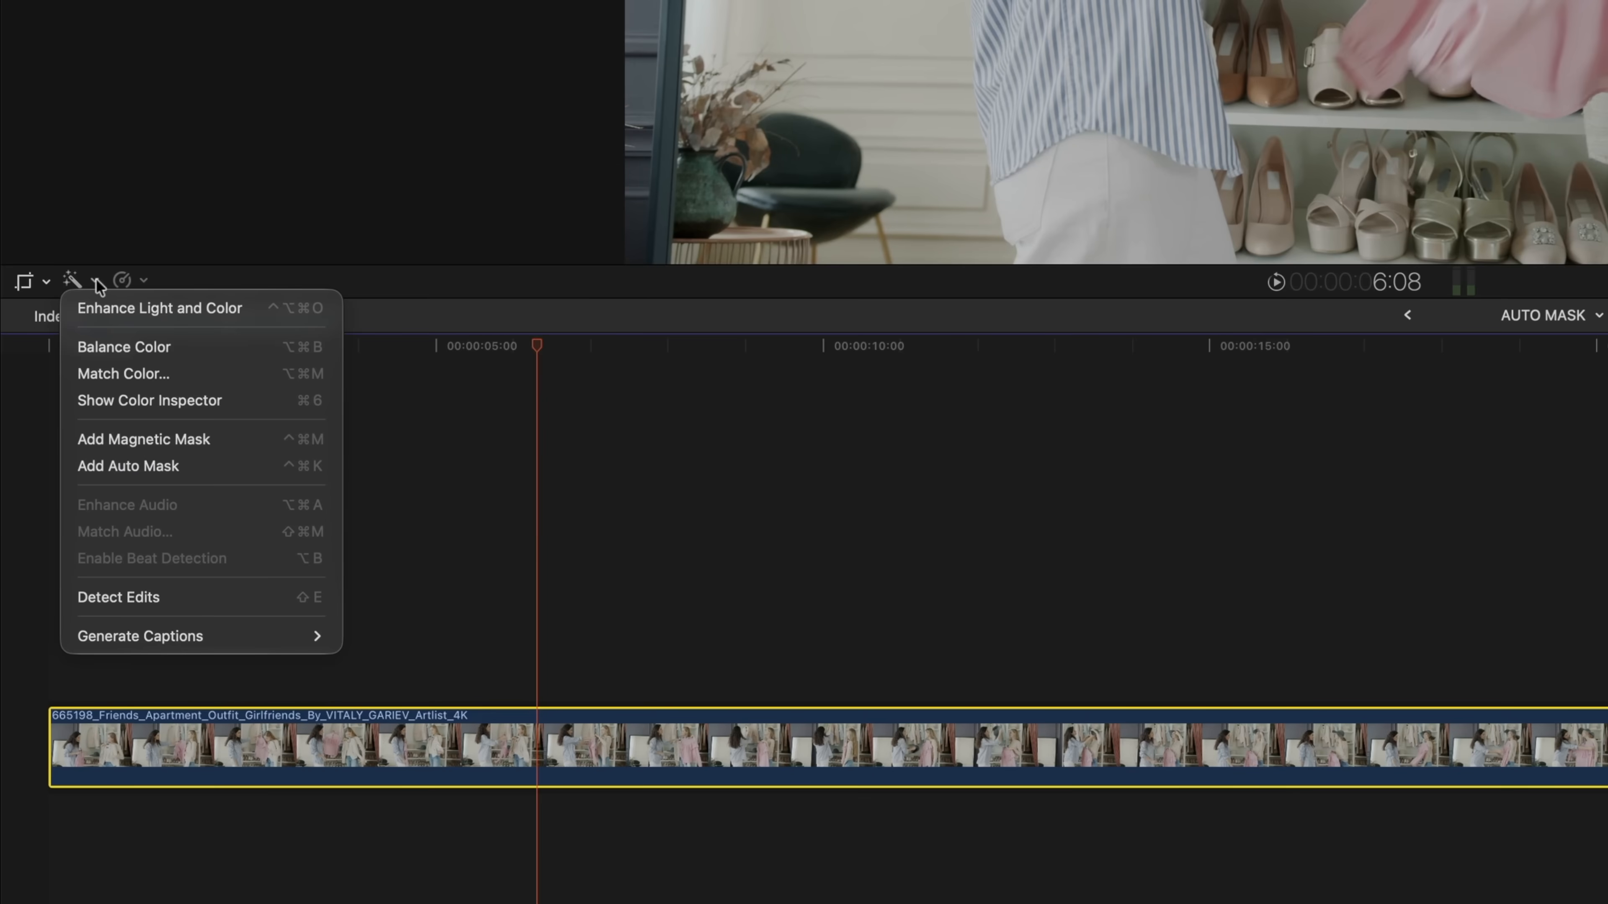
left_click(135, 467)
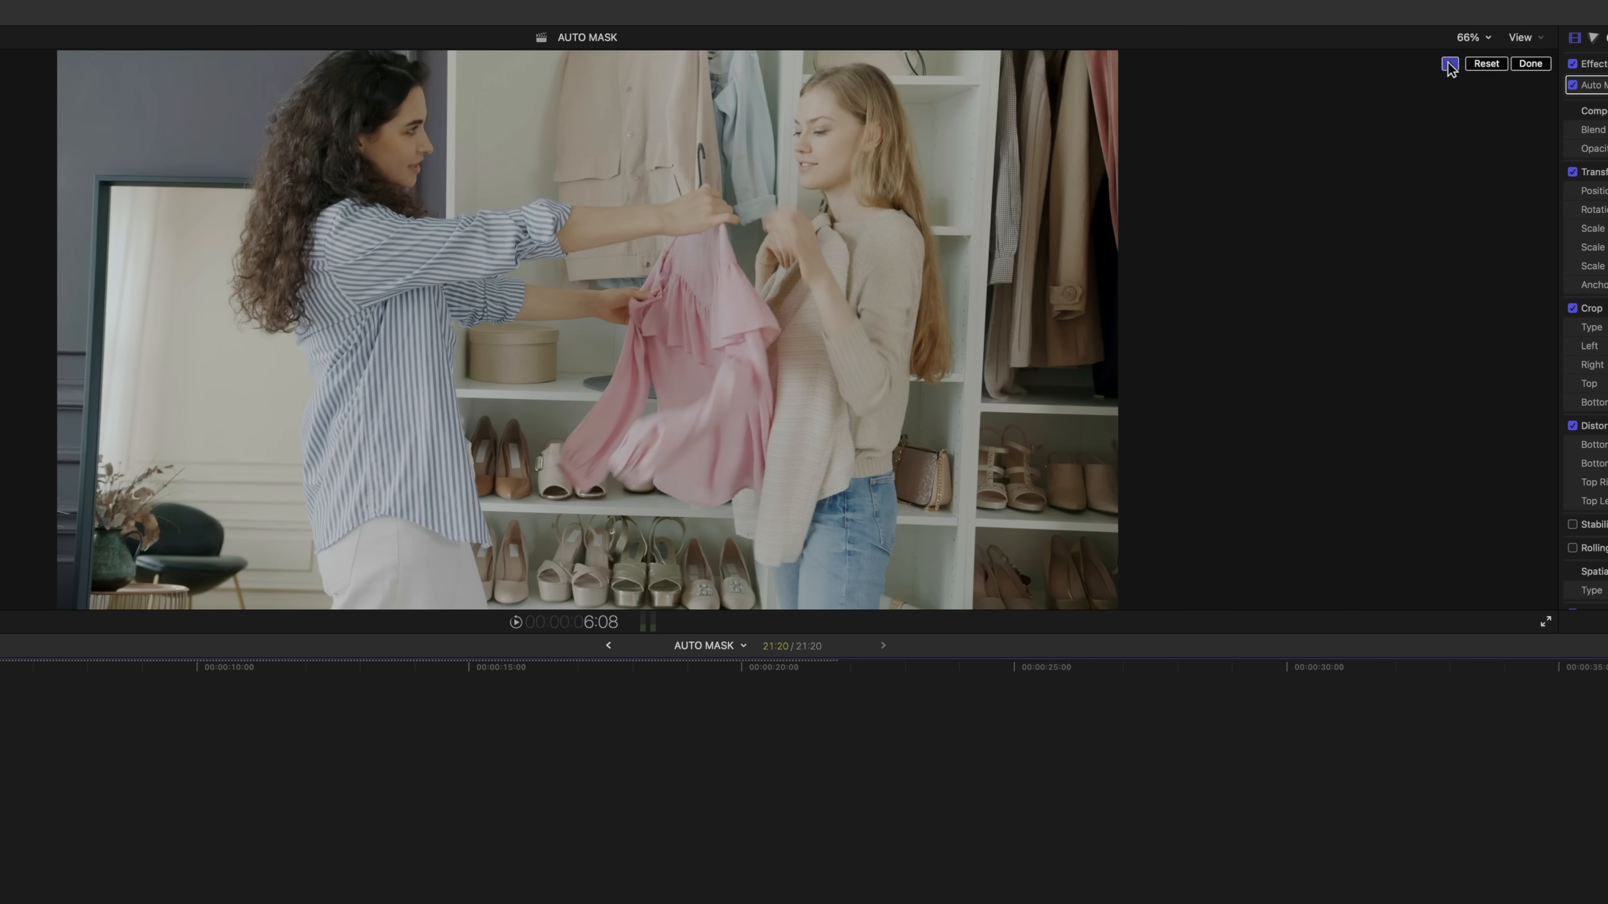
left_click(1450, 63)
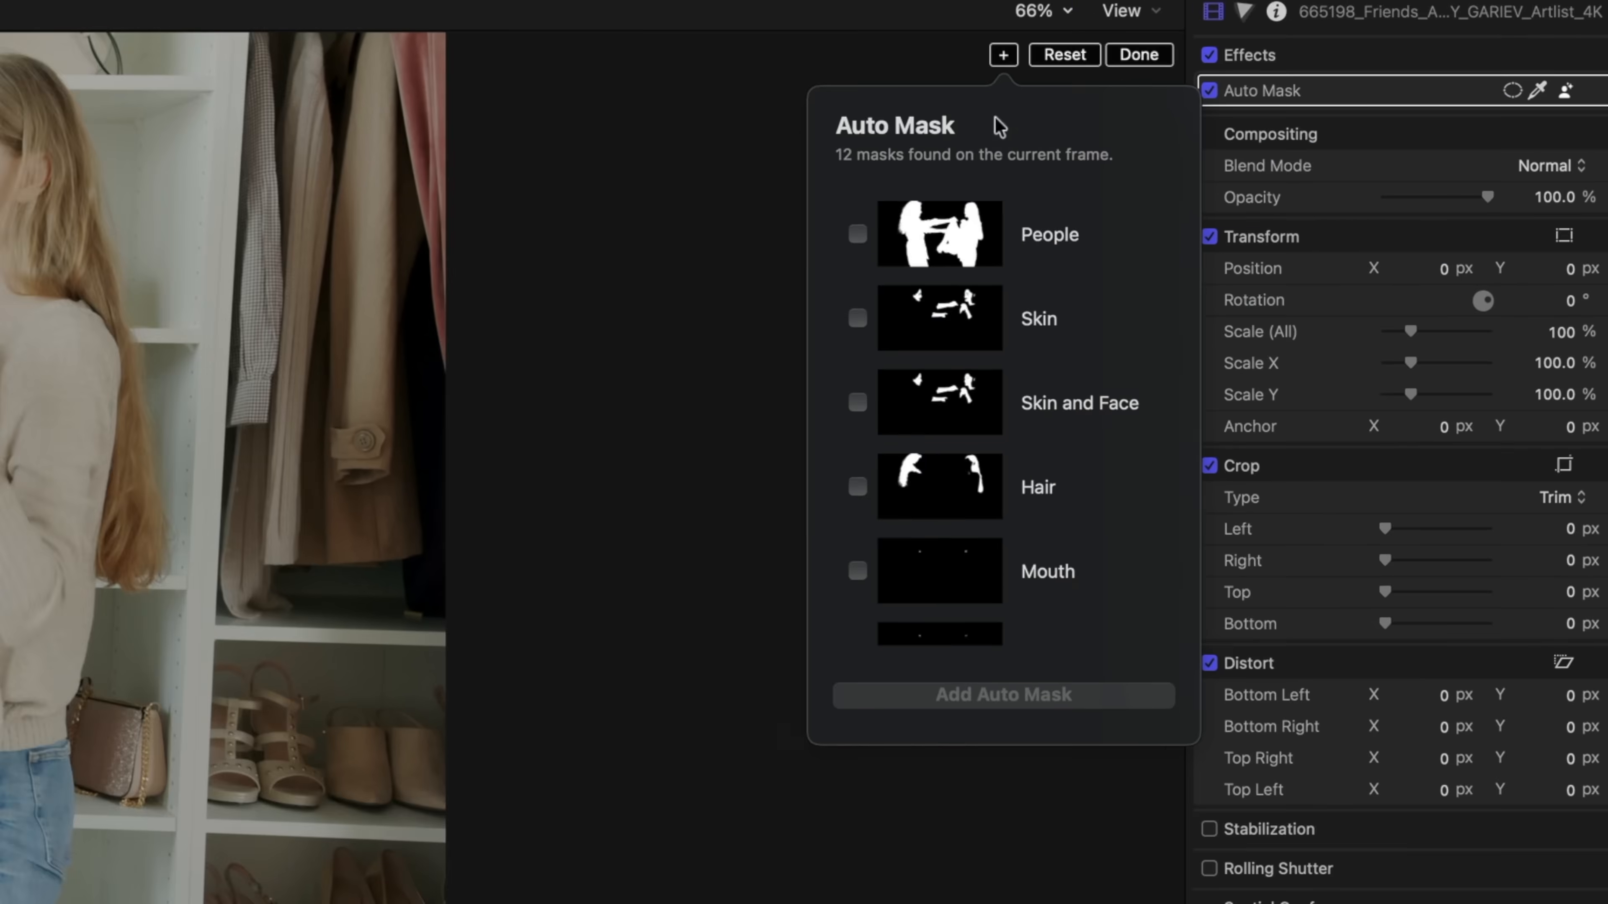
scroll(855, 292, "down", 3)
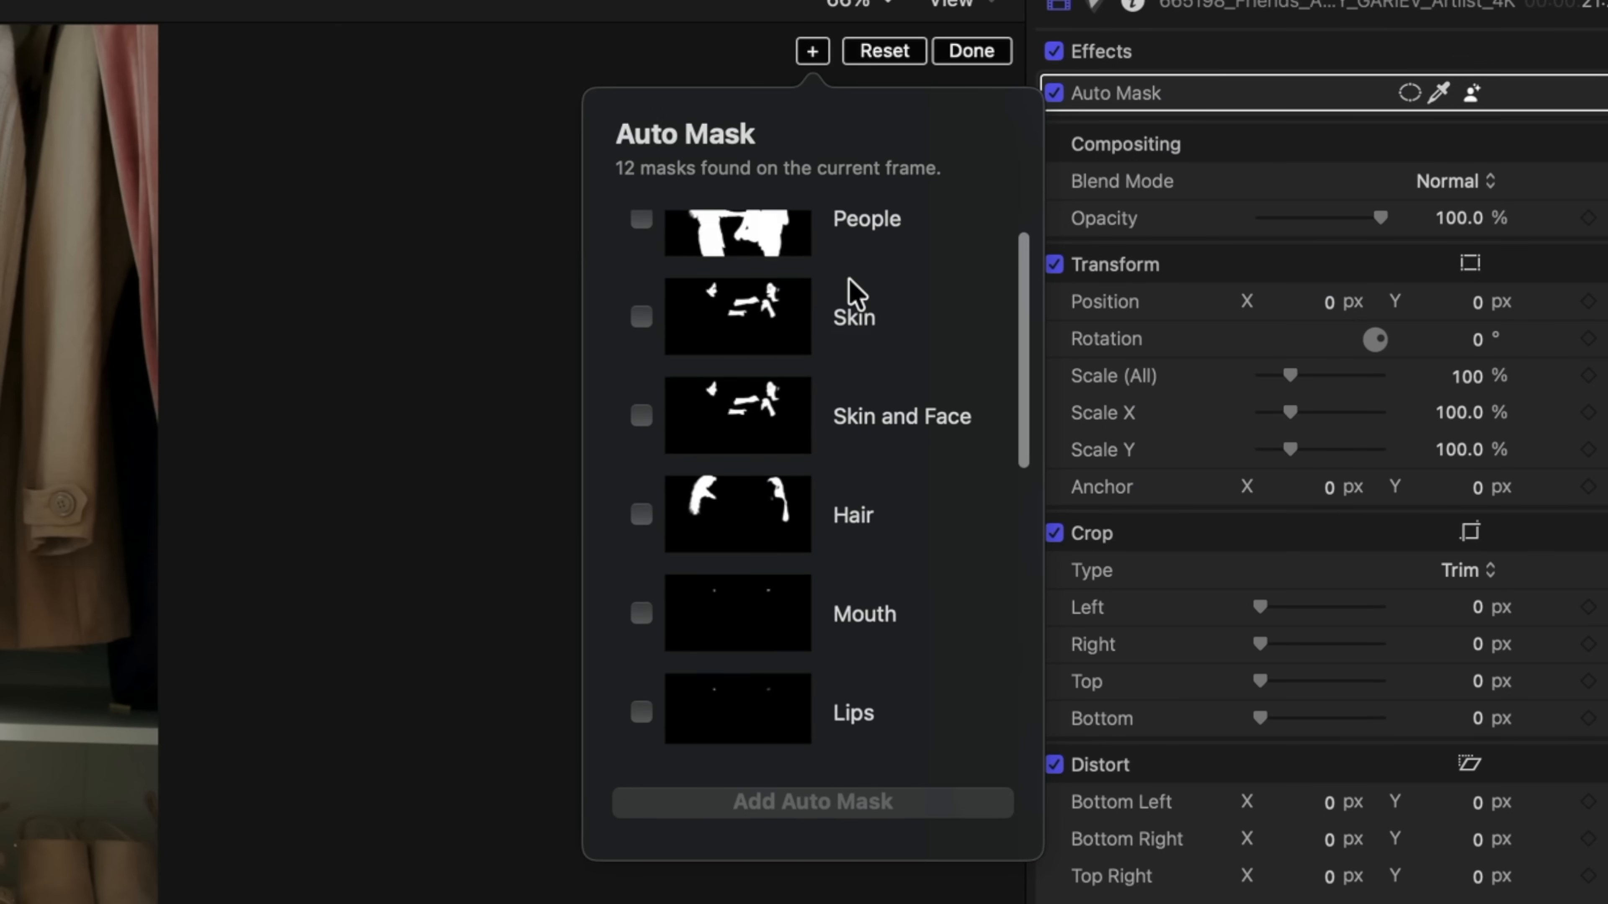
scroll(855, 291, "down", 5)
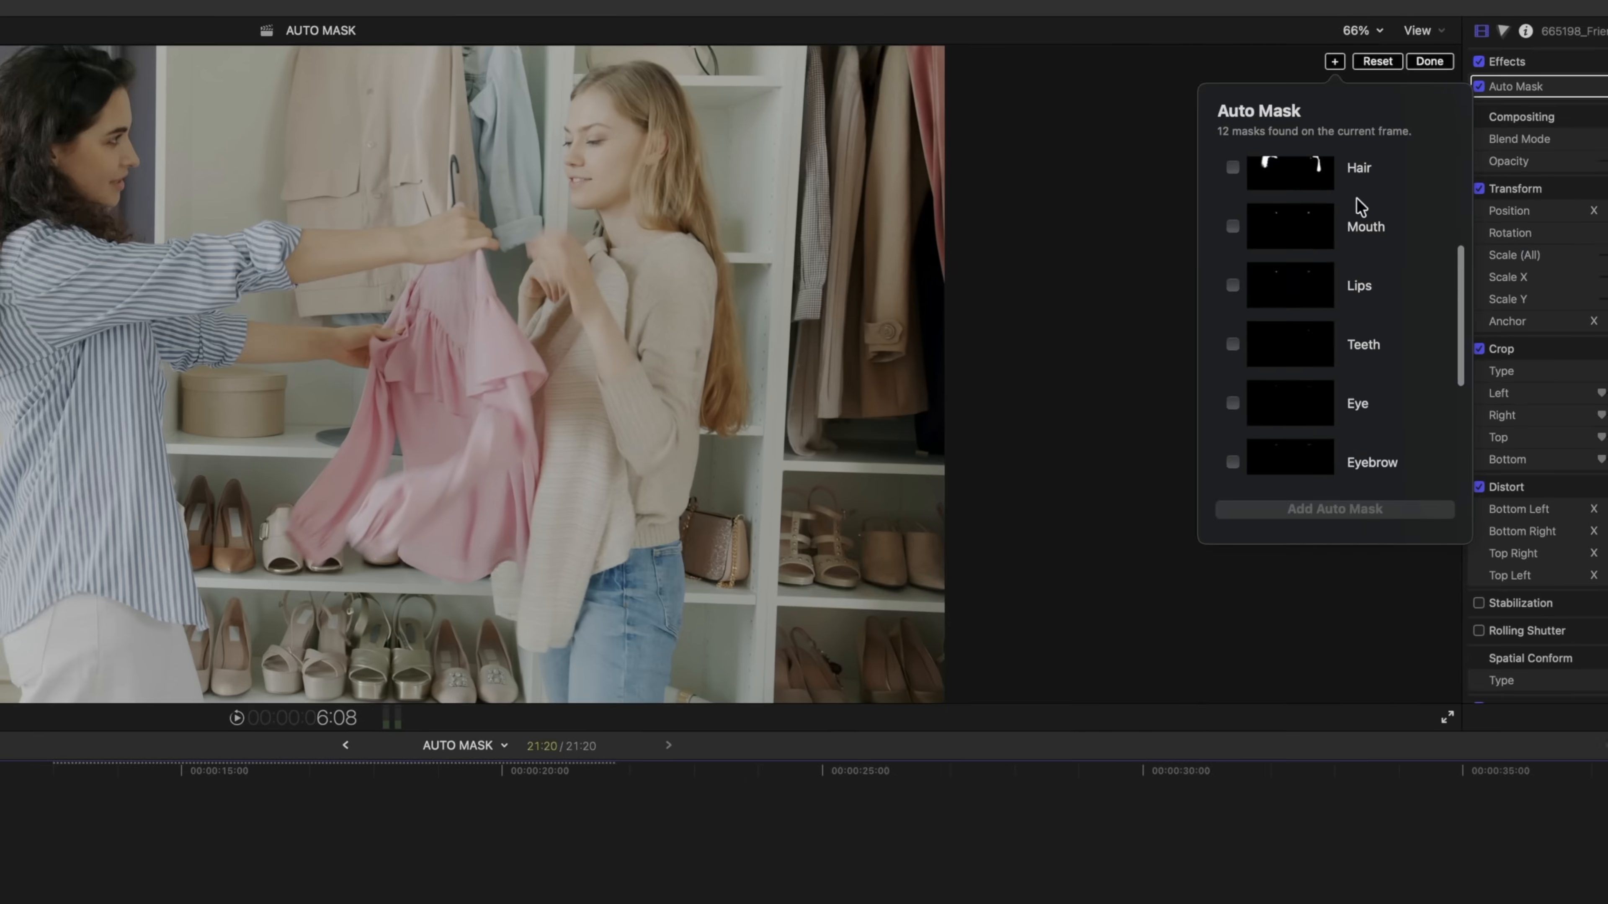
scroll(1003, 269, "down", 5)
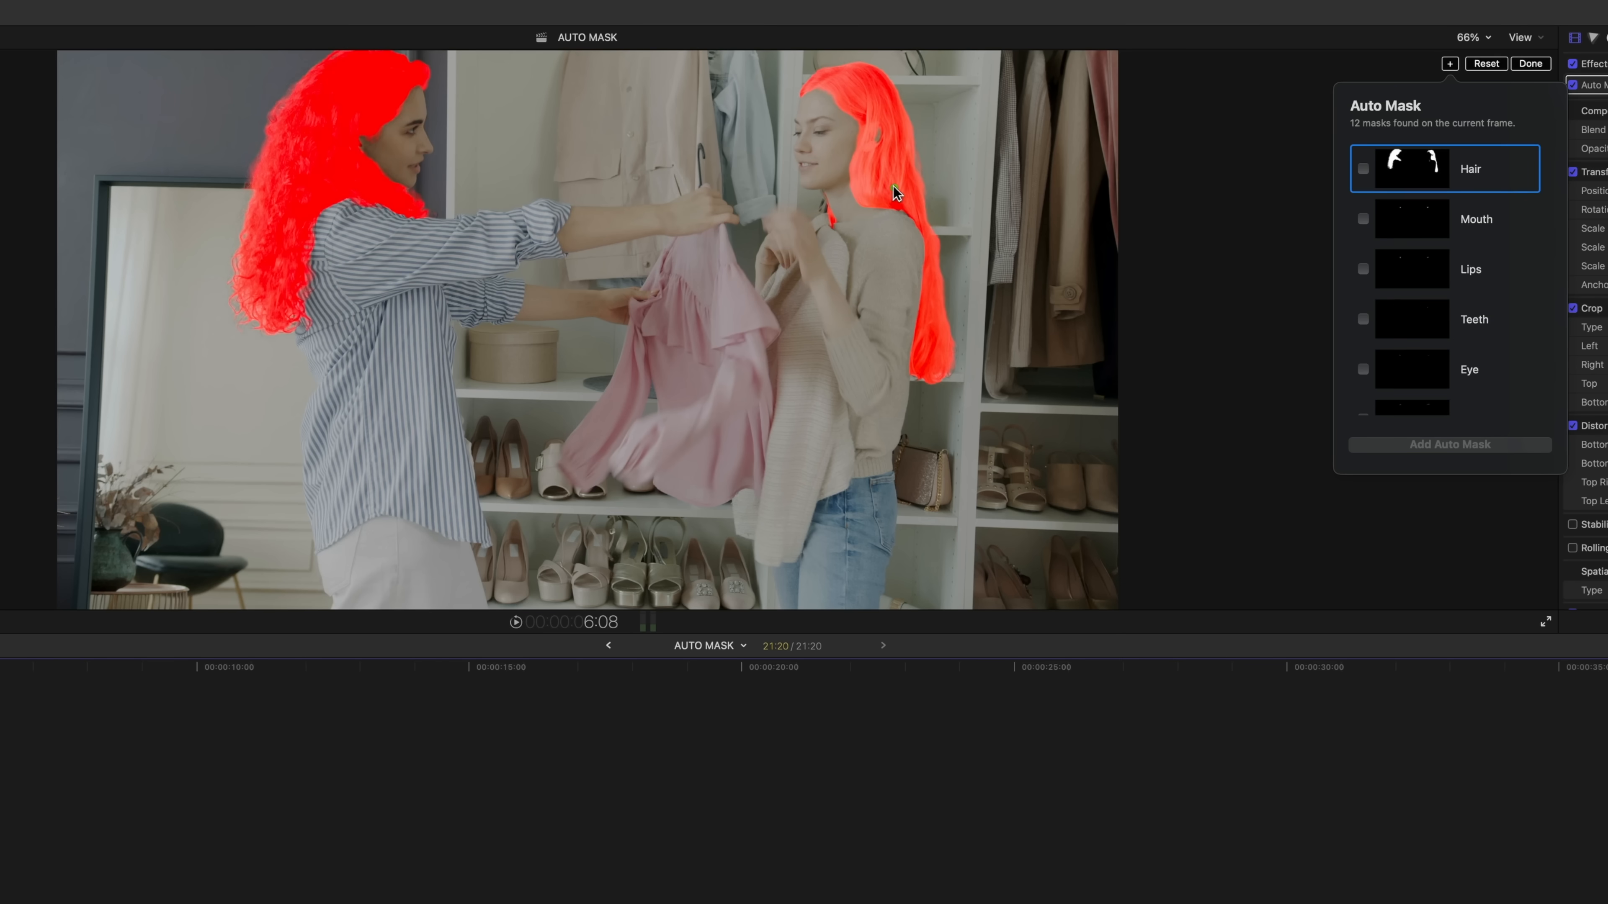
scroll(1356, 204, "up", 3)
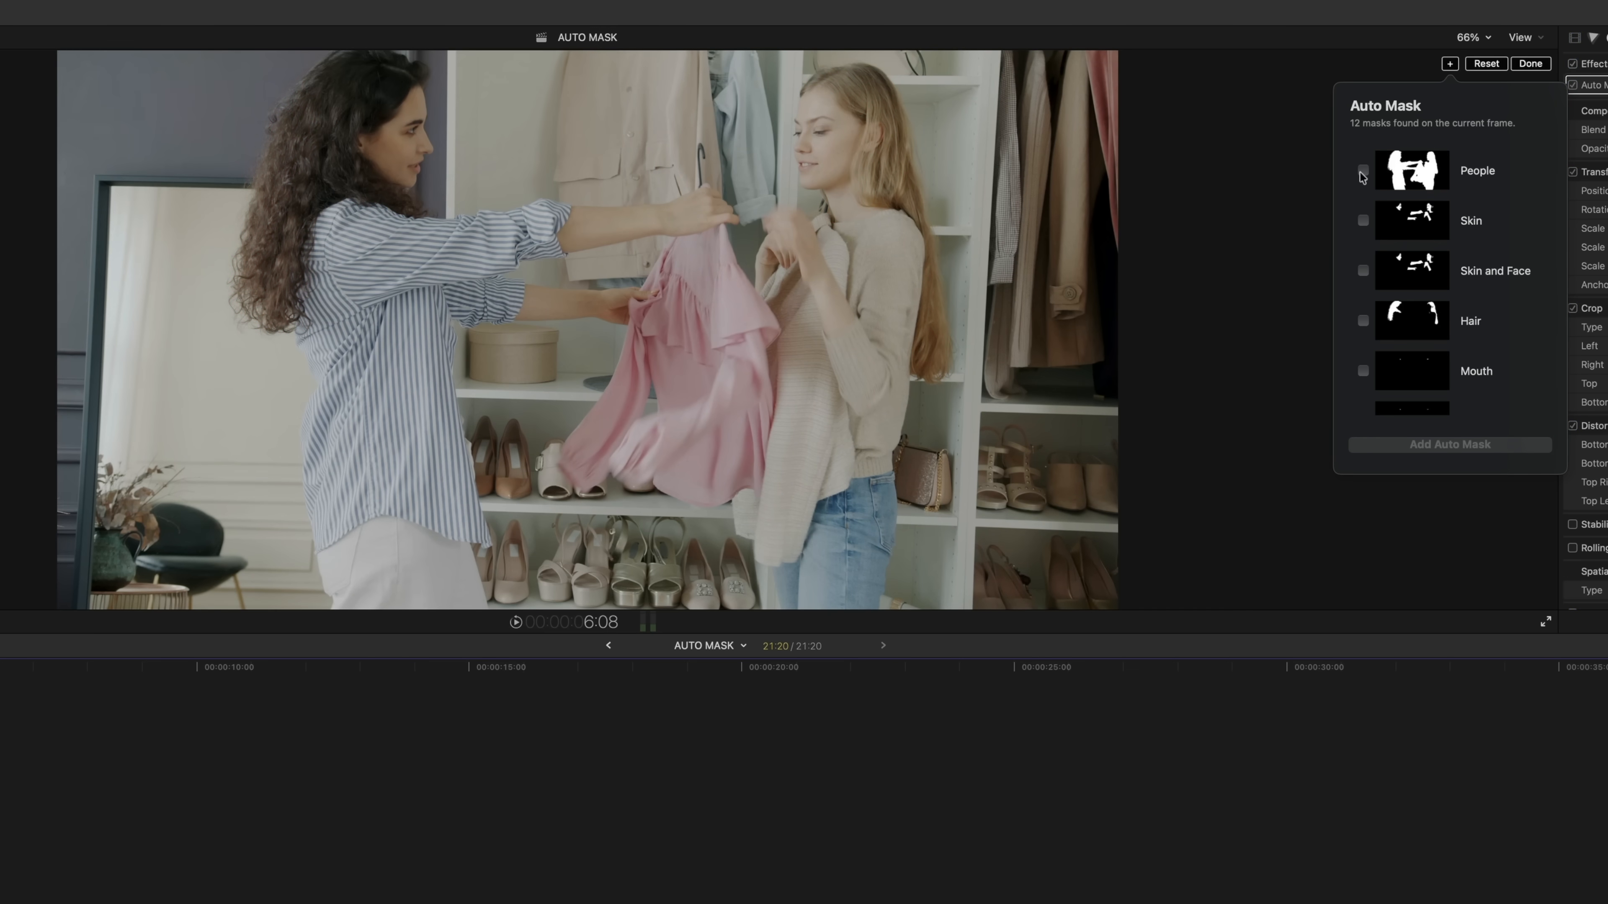
left_click(1362, 171)
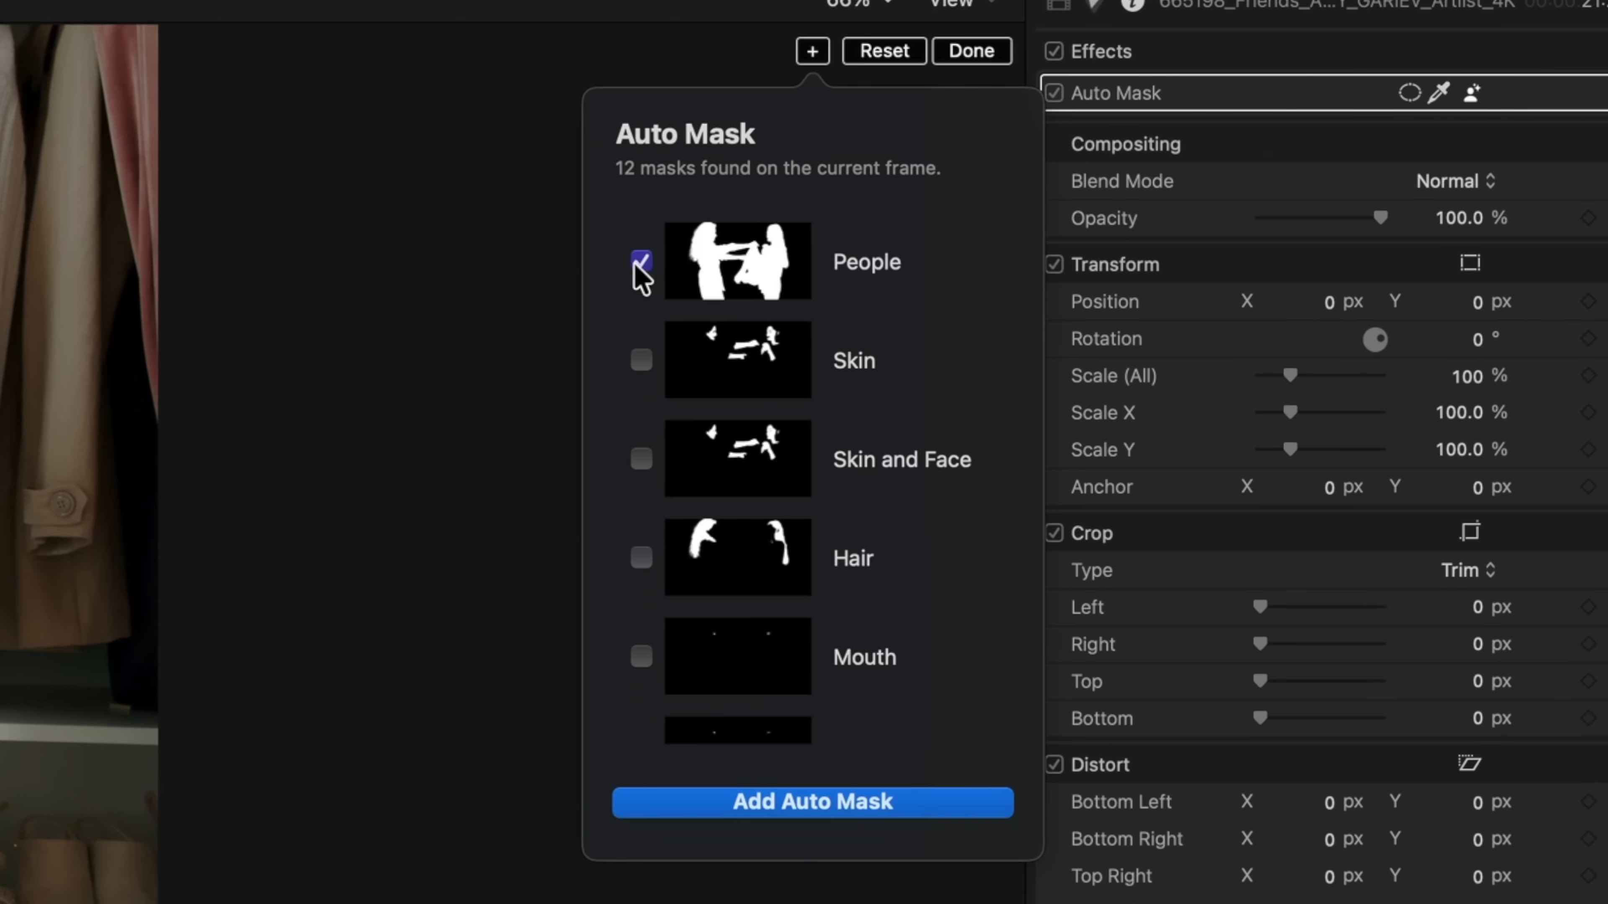
left_click(741, 803)
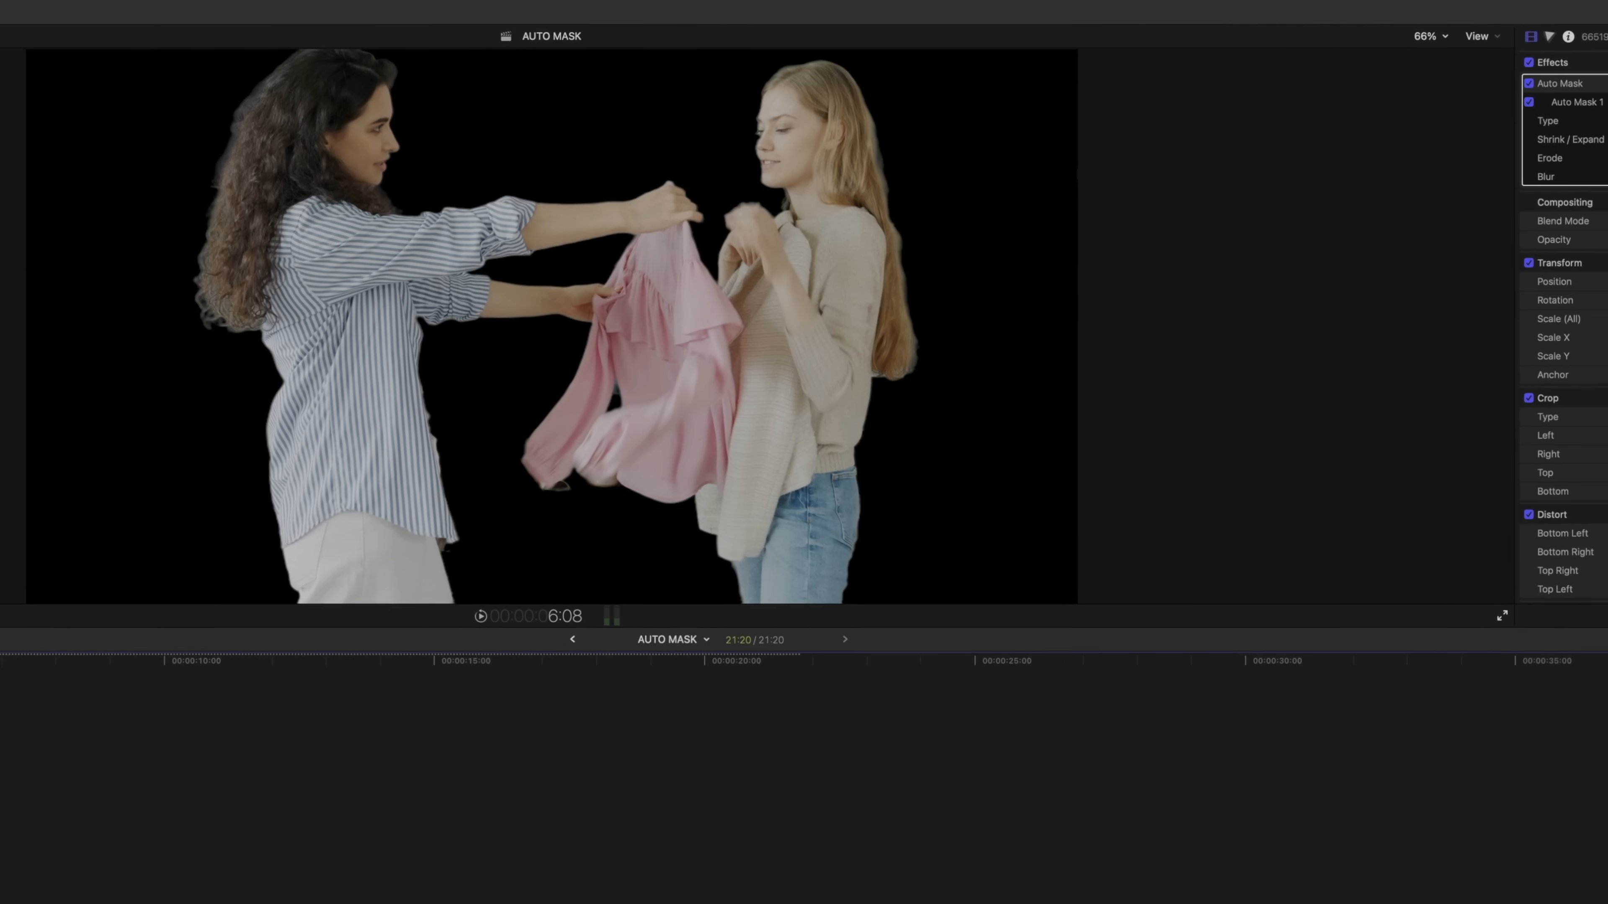
Set Auto Mask 1's Shrink/Expand to 3 and Erode to -43, and open its mask type choices
mouse_move(1457, 149)
left_mouse_down()
mouse_move(1475, 150)
mouse_move(1449, 150)
left_mouse_up()
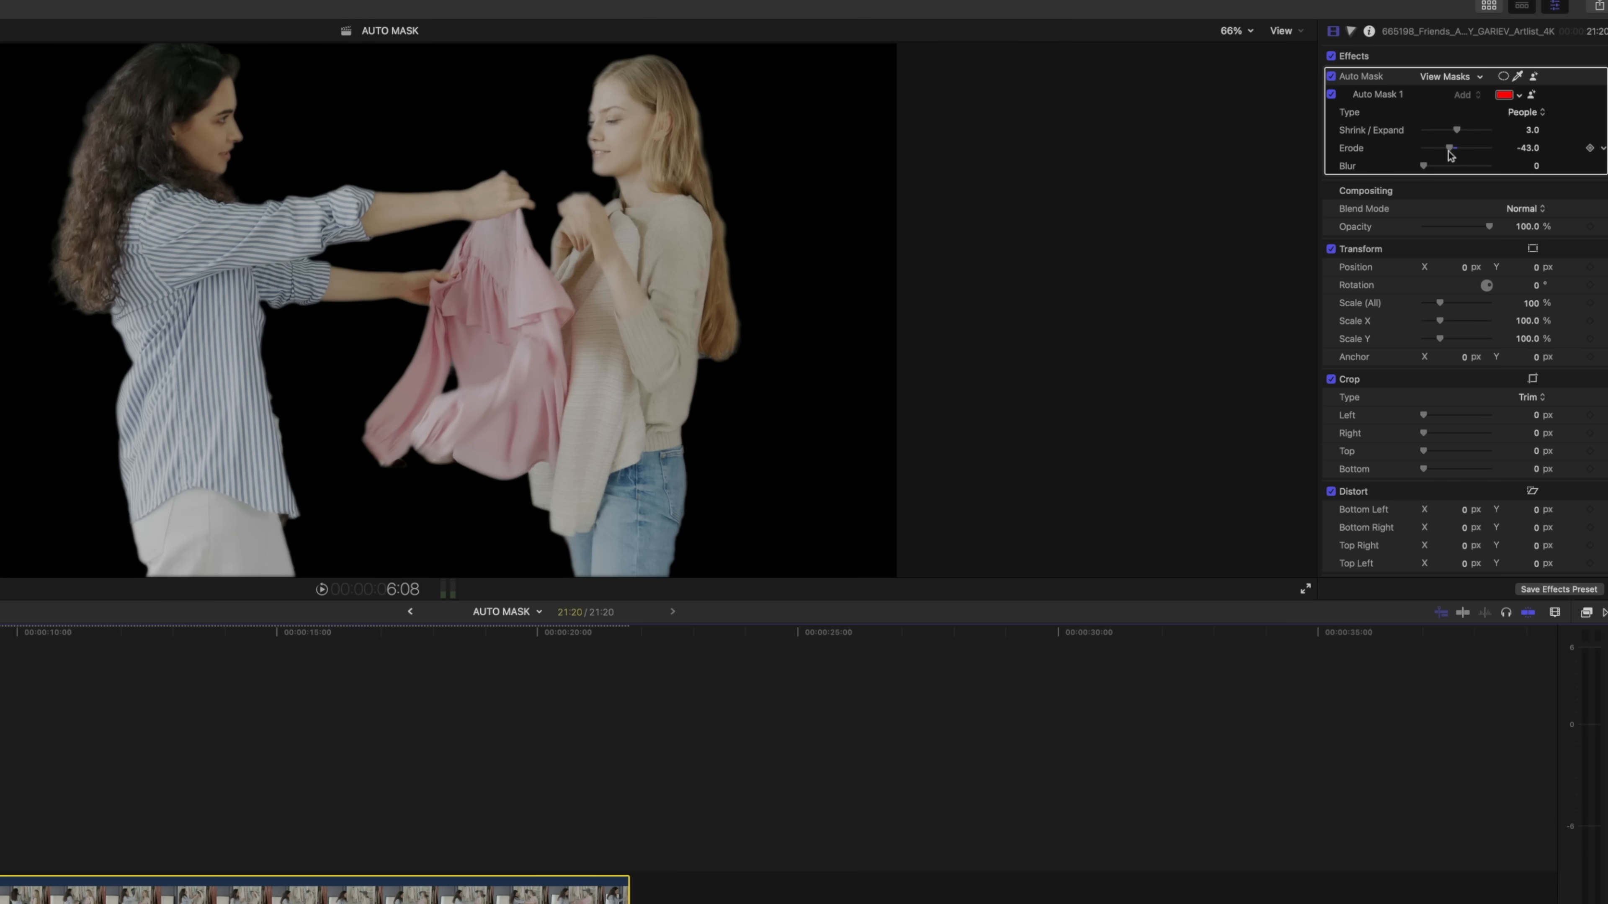
left_click(1525, 113)
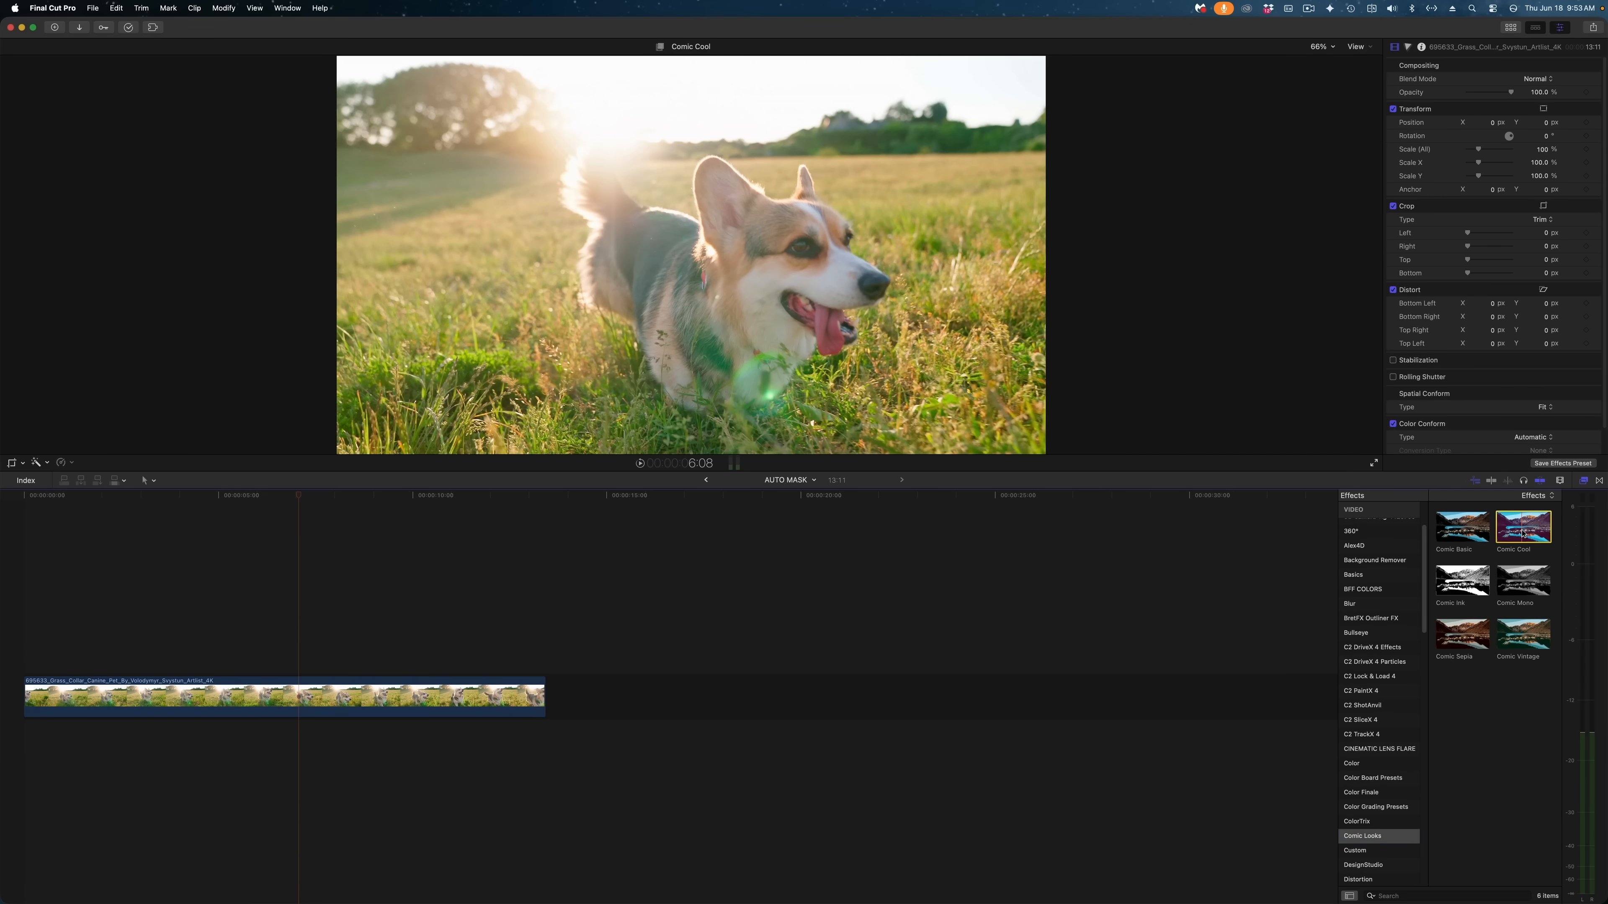
Apply the Comic Cool effect to the dog clip and limit it with an Auto Mask of the Dog
left_click_drag(1522, 532, 420, 697)
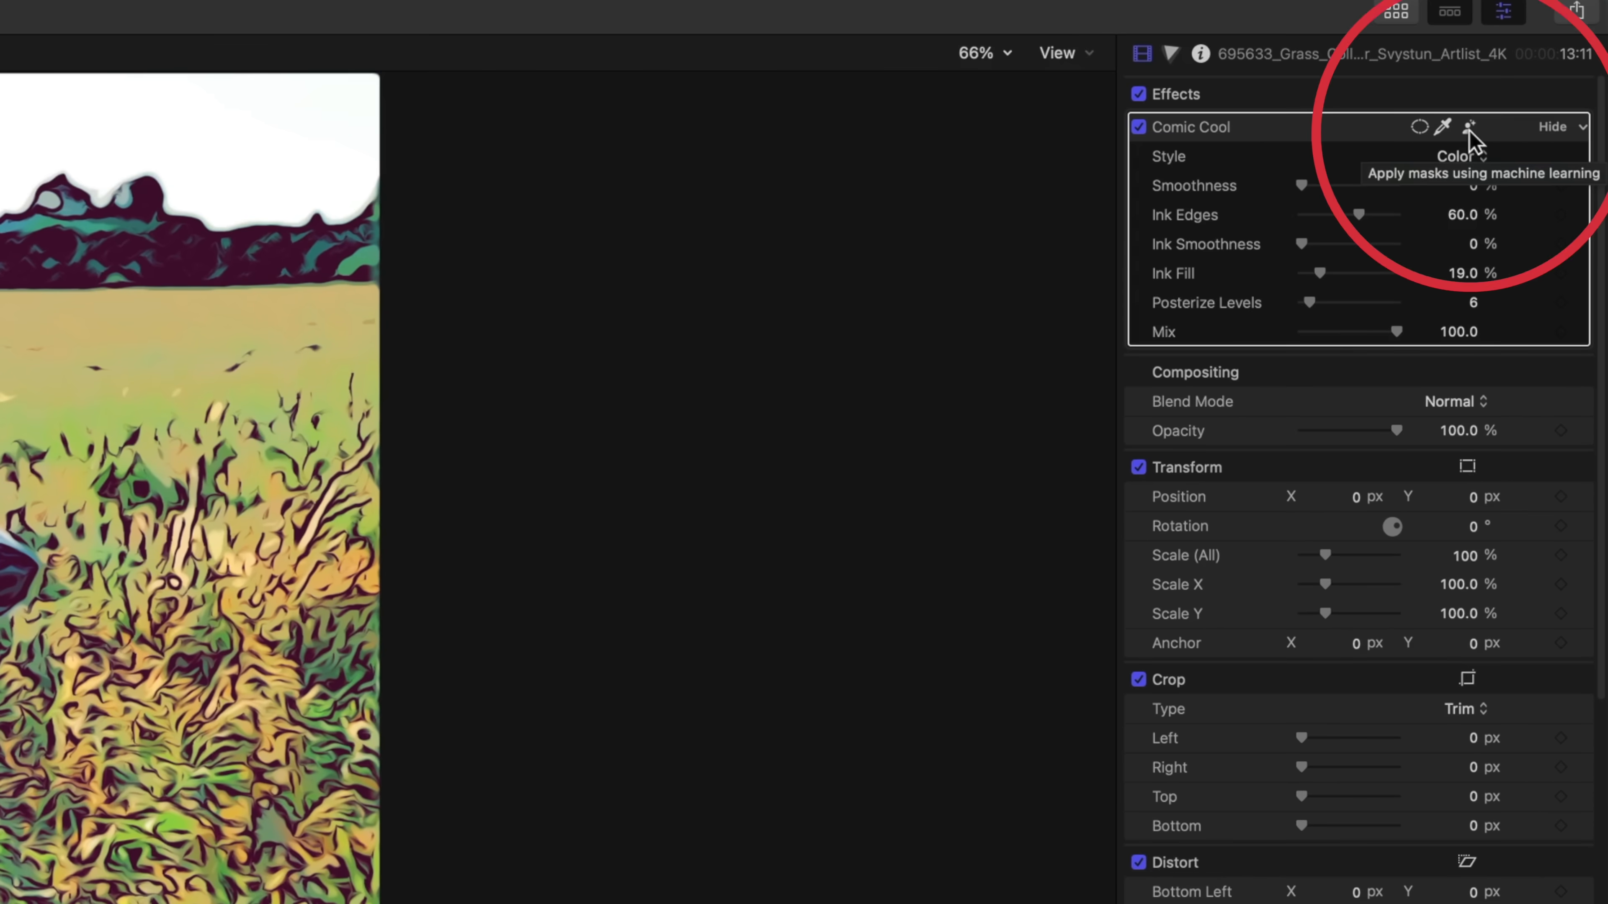
left_click(1469, 130)
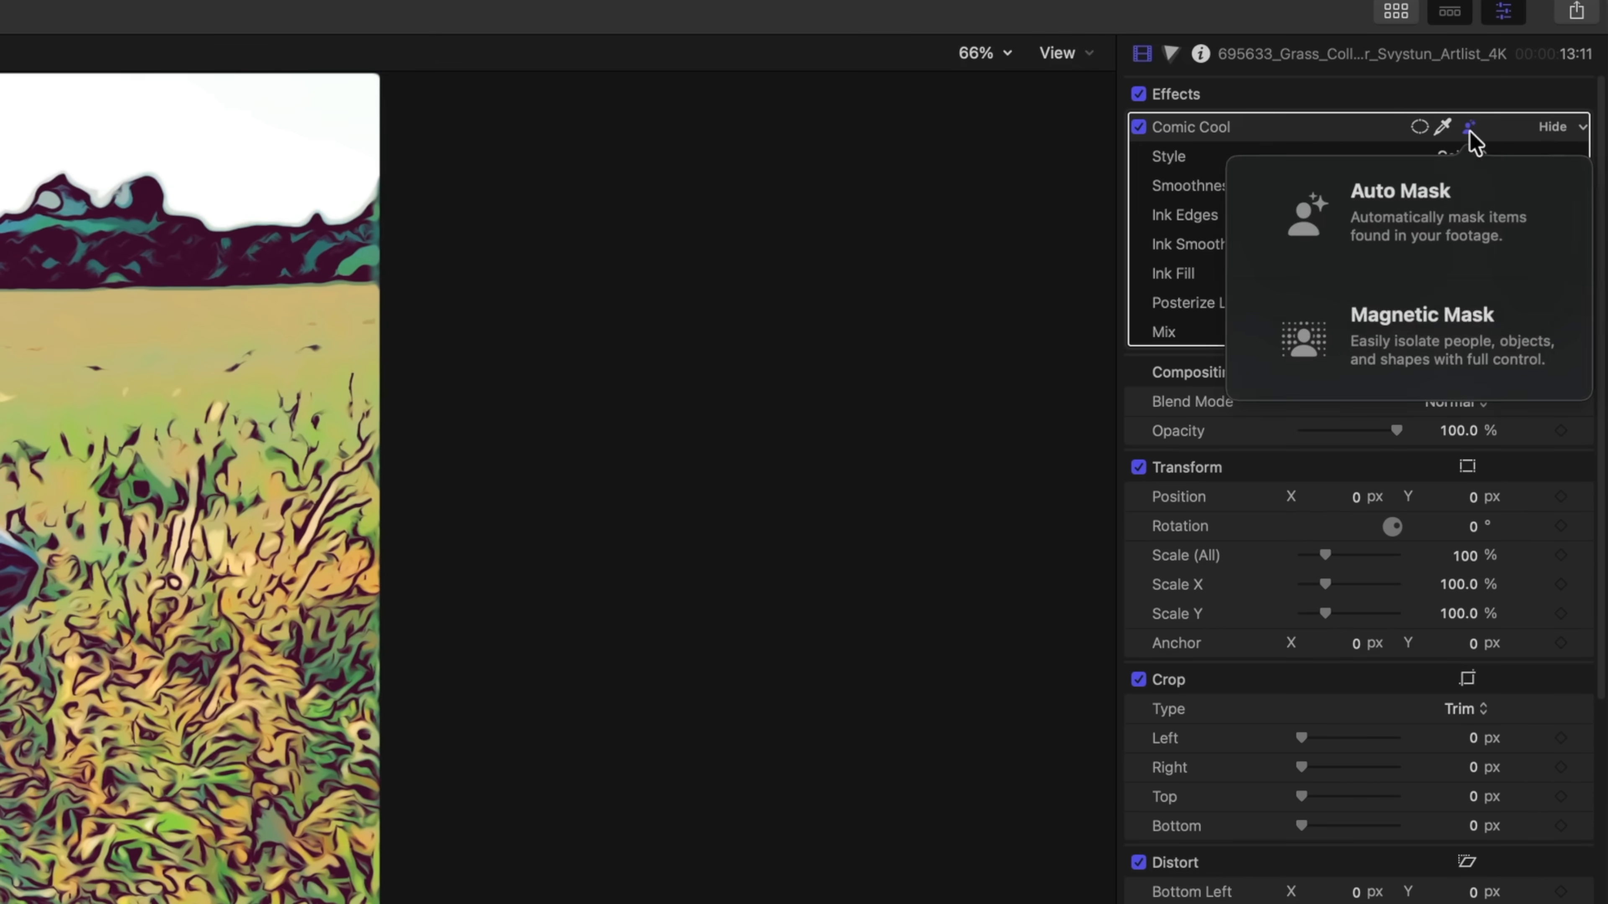
left_click(1437, 208)
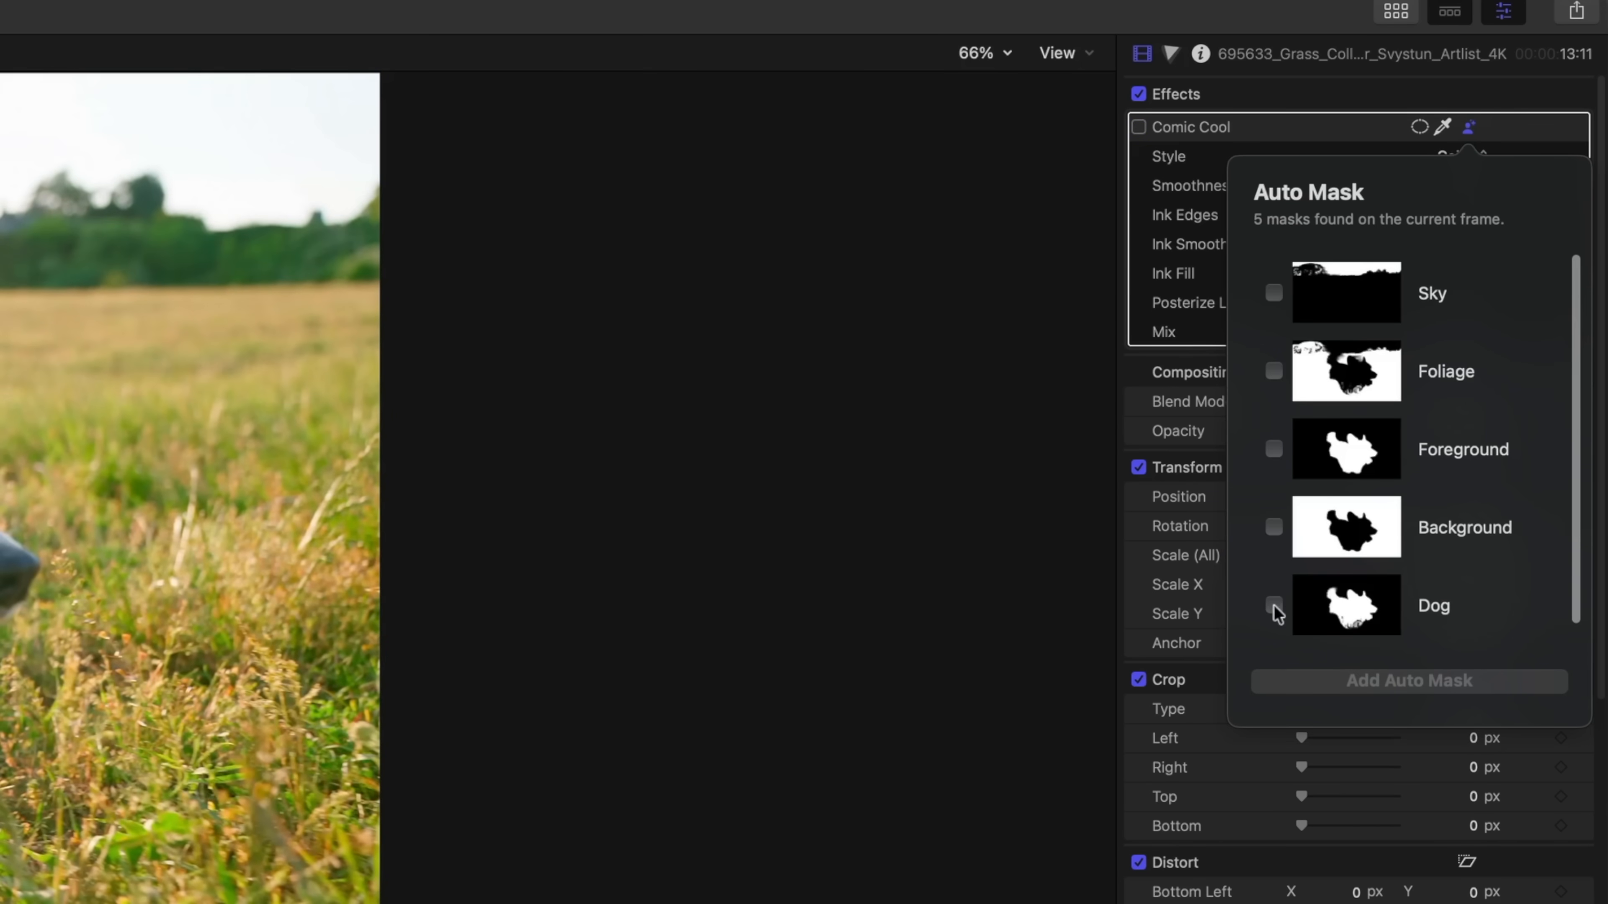
left_click(1275, 608)
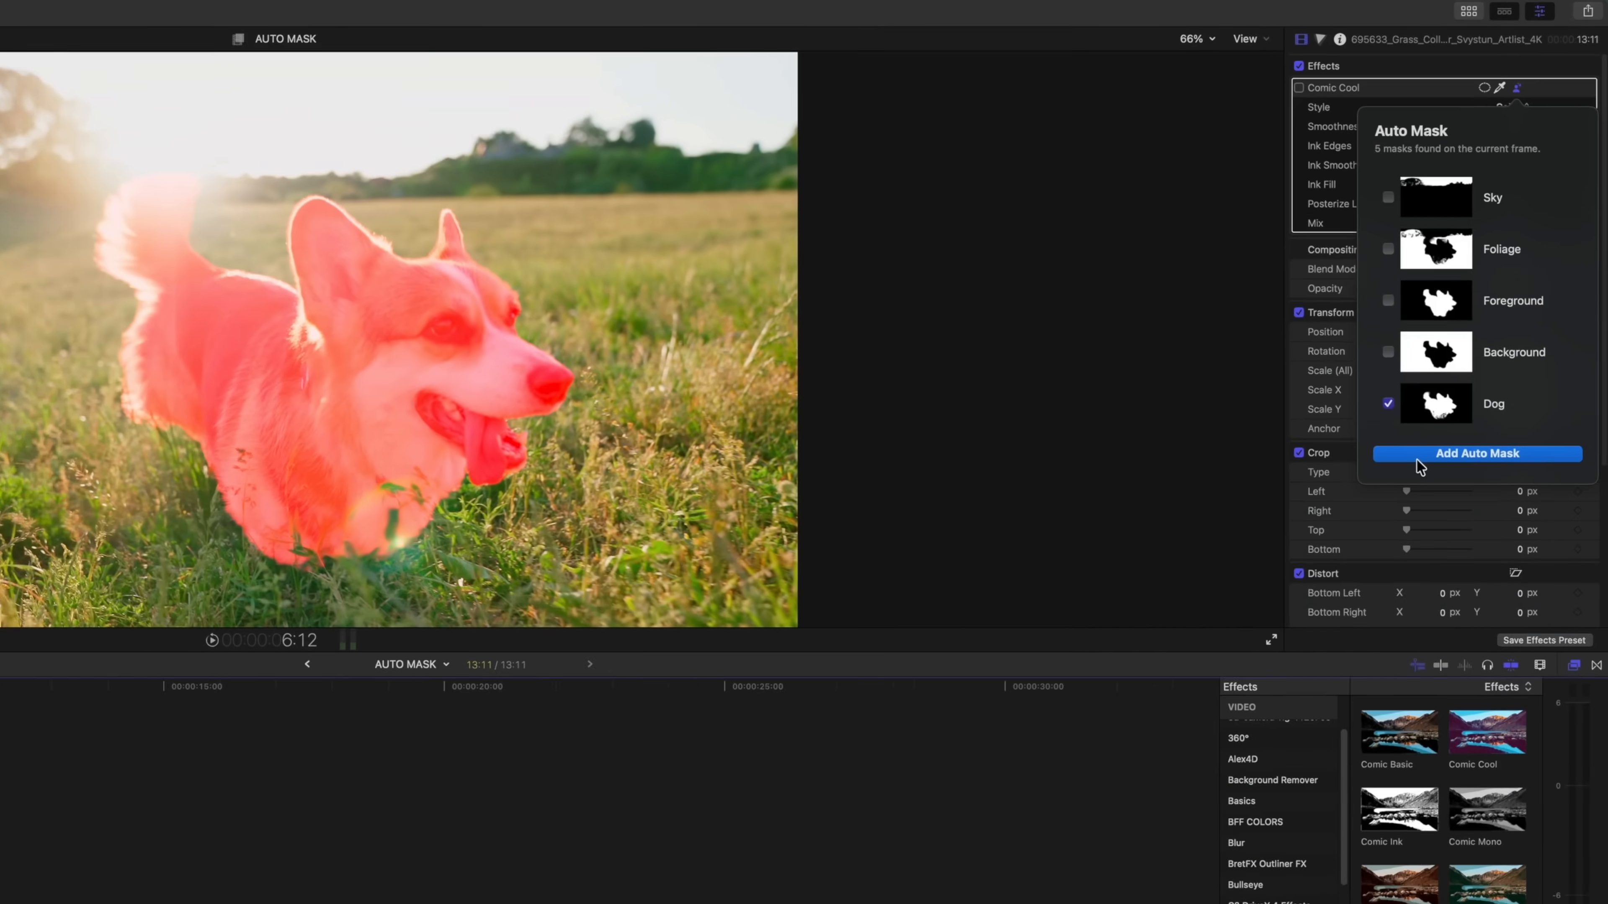
left_click(1409, 680)
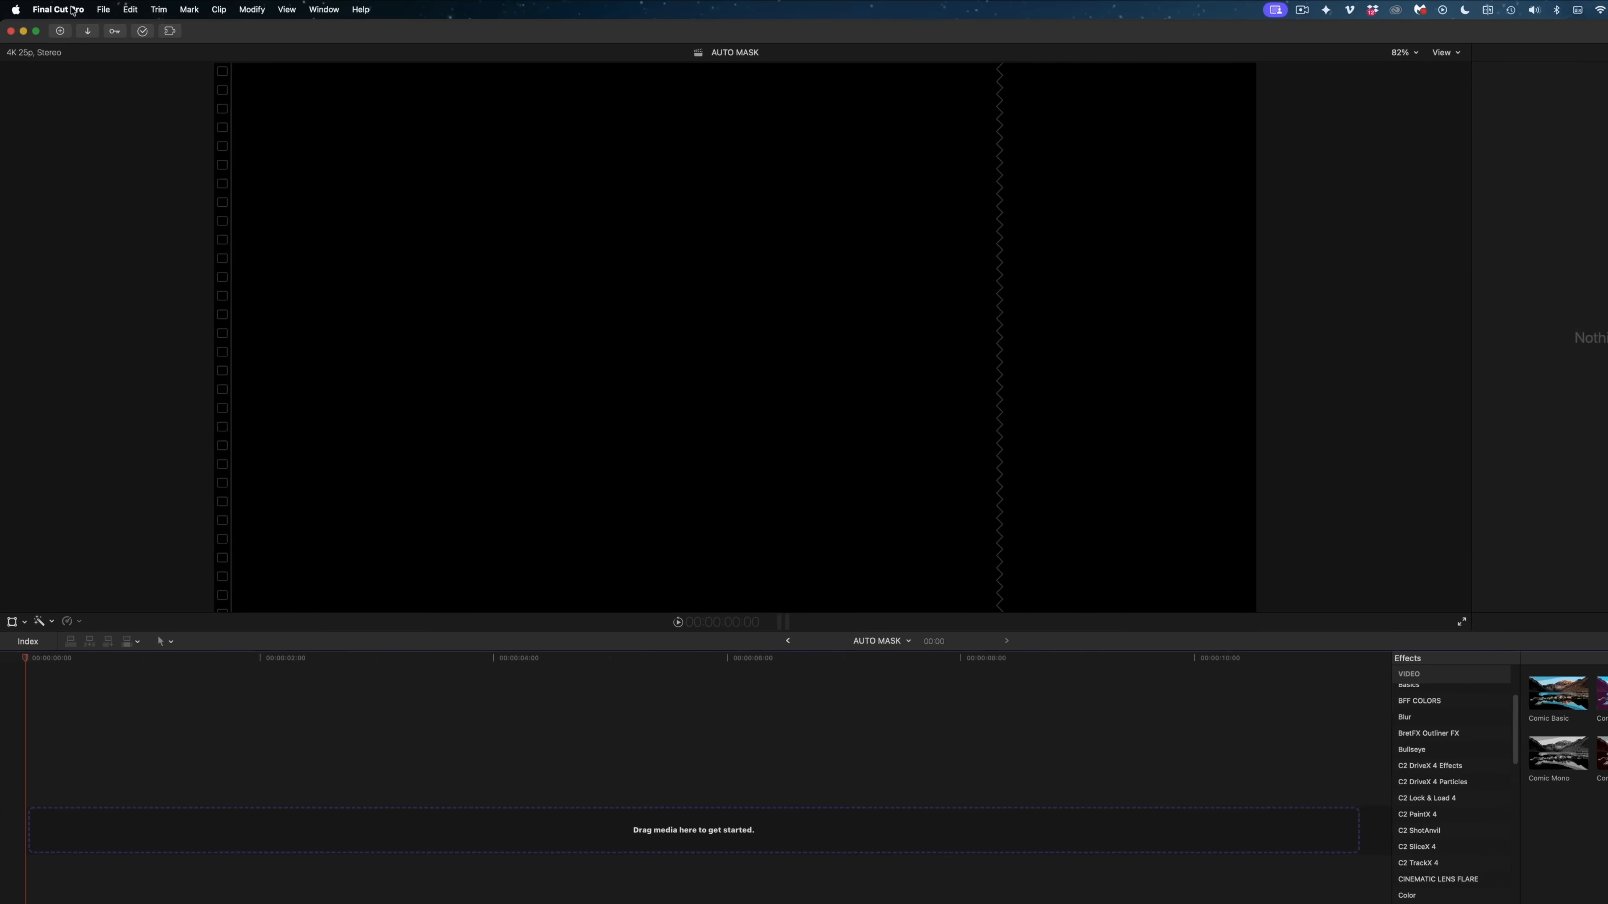
Open the application's Playback settings
left_click(58, 11)
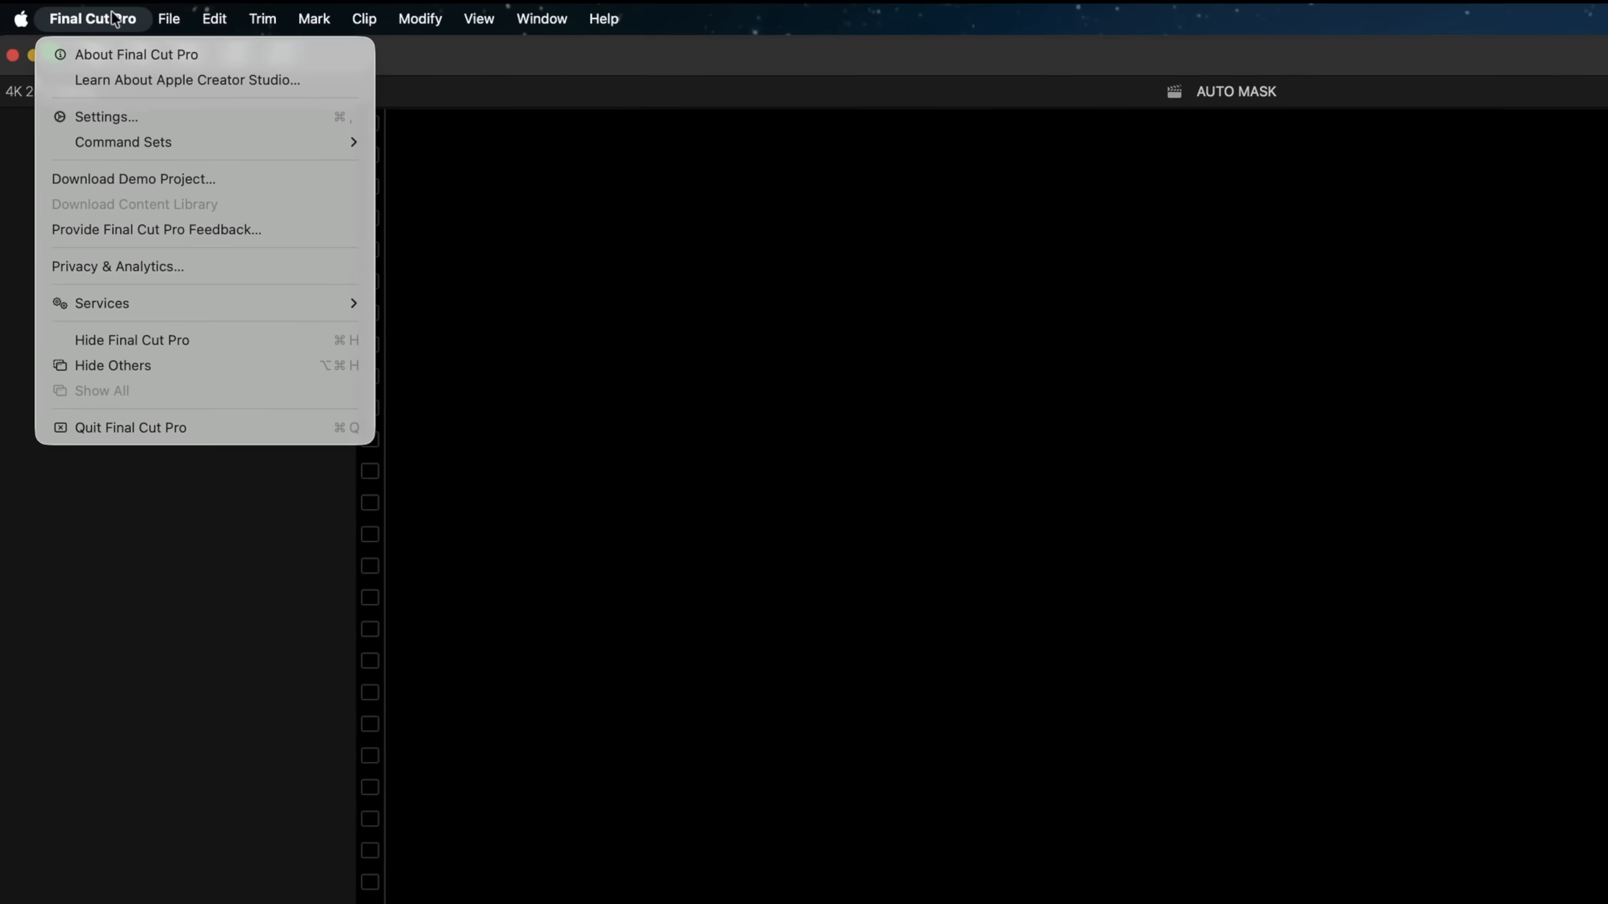
left_click(177, 166)
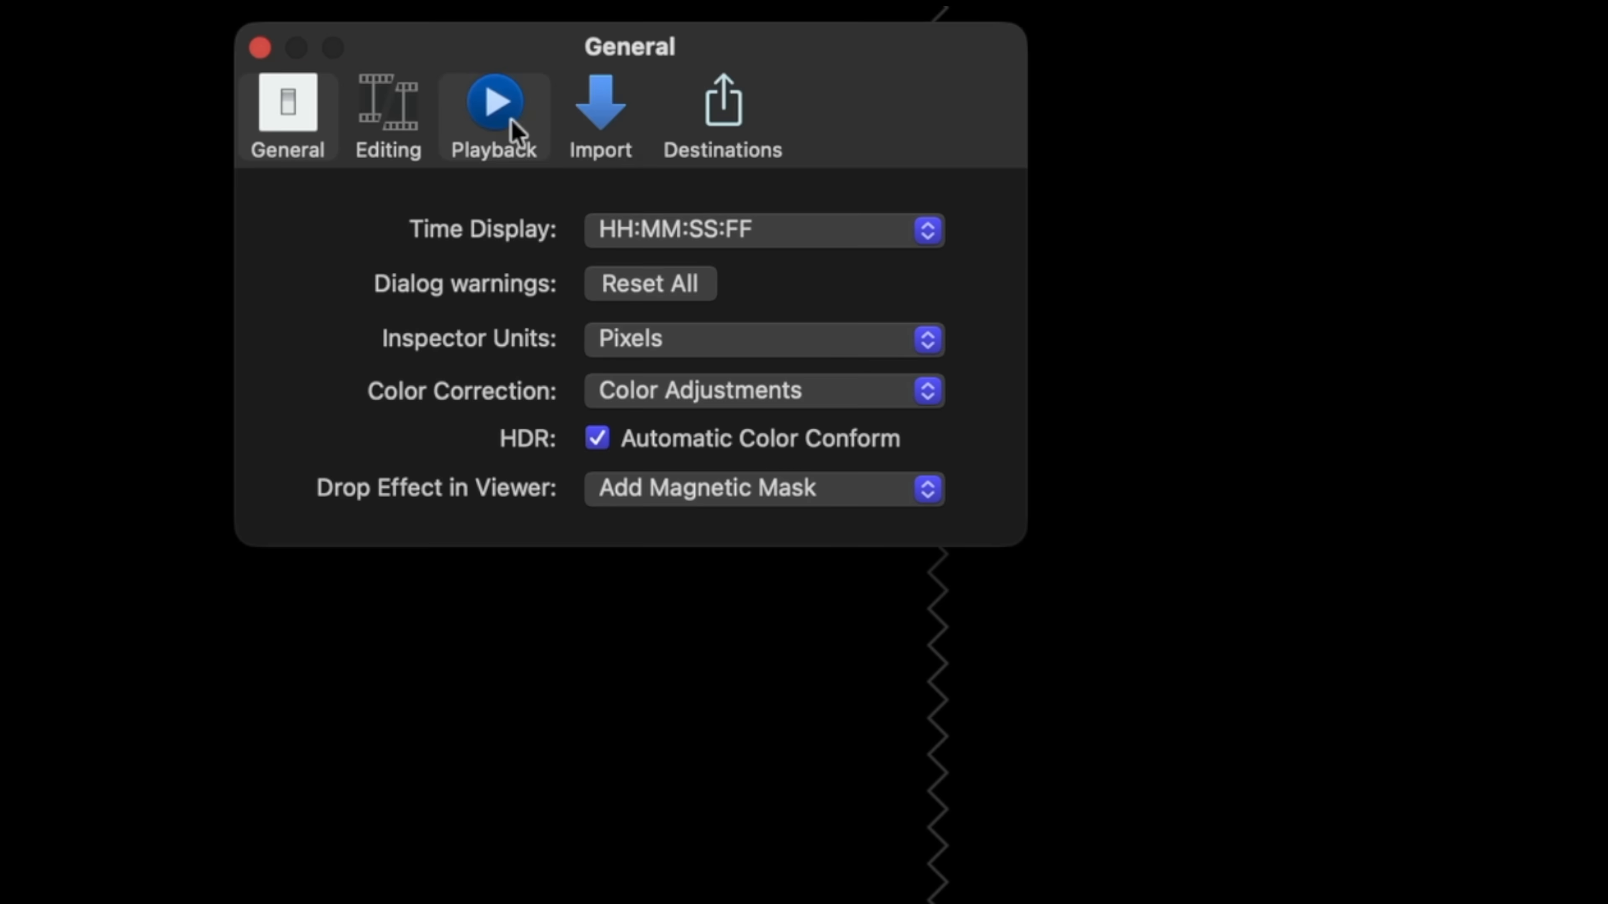
left_click(511, 121)
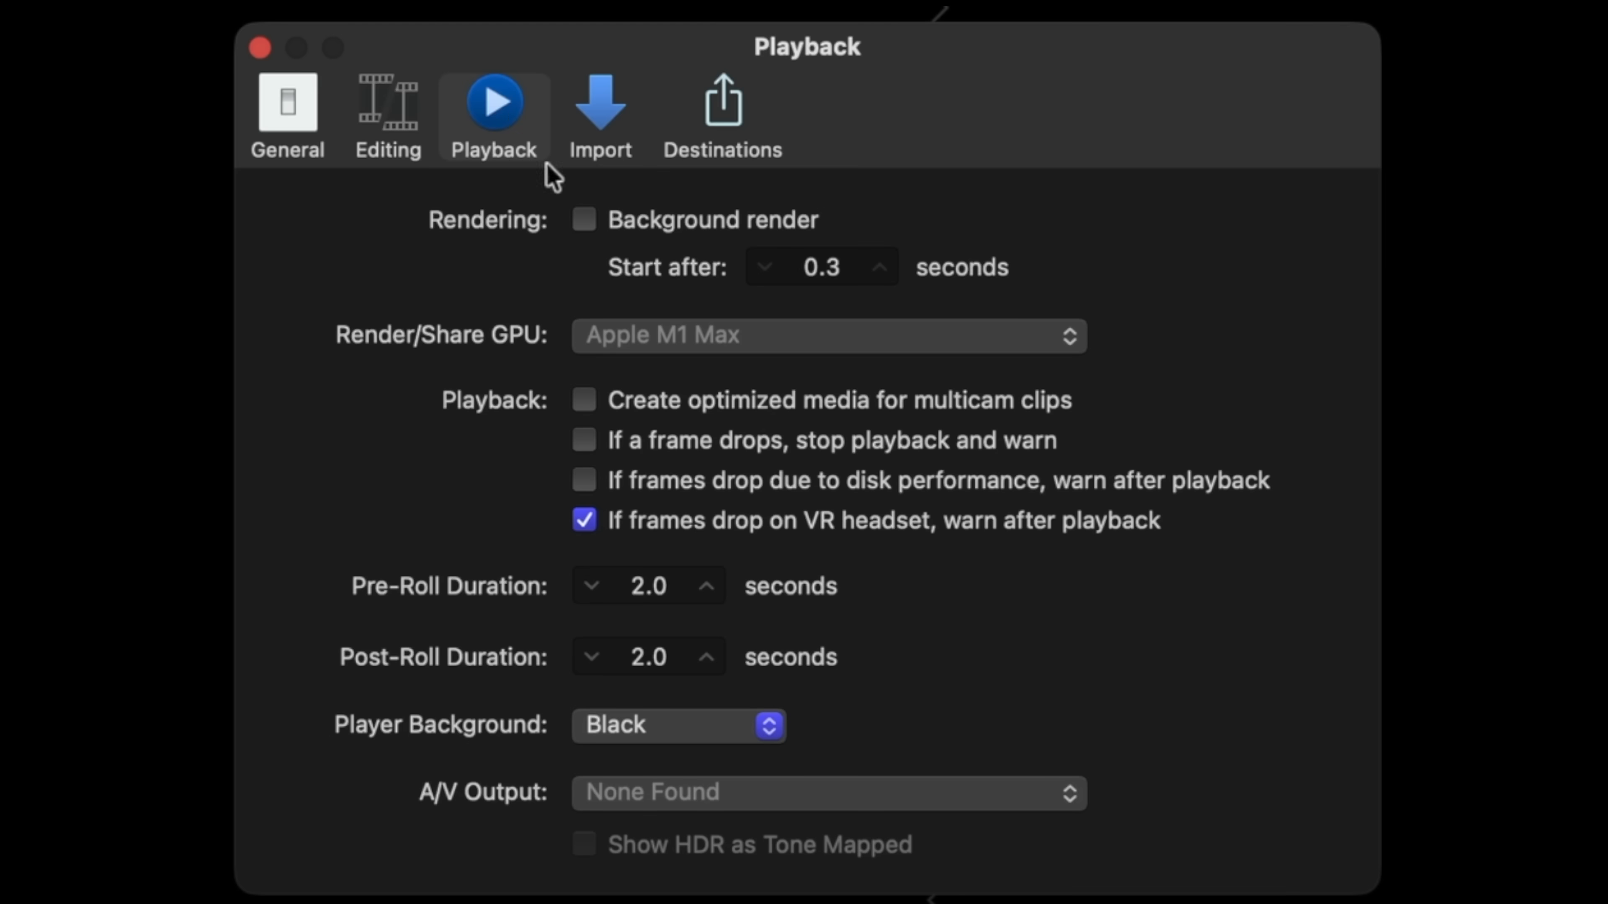
Turn on background rendering in the Playback settings, and render everything in the CYNTHIA project
left_click(583, 222)
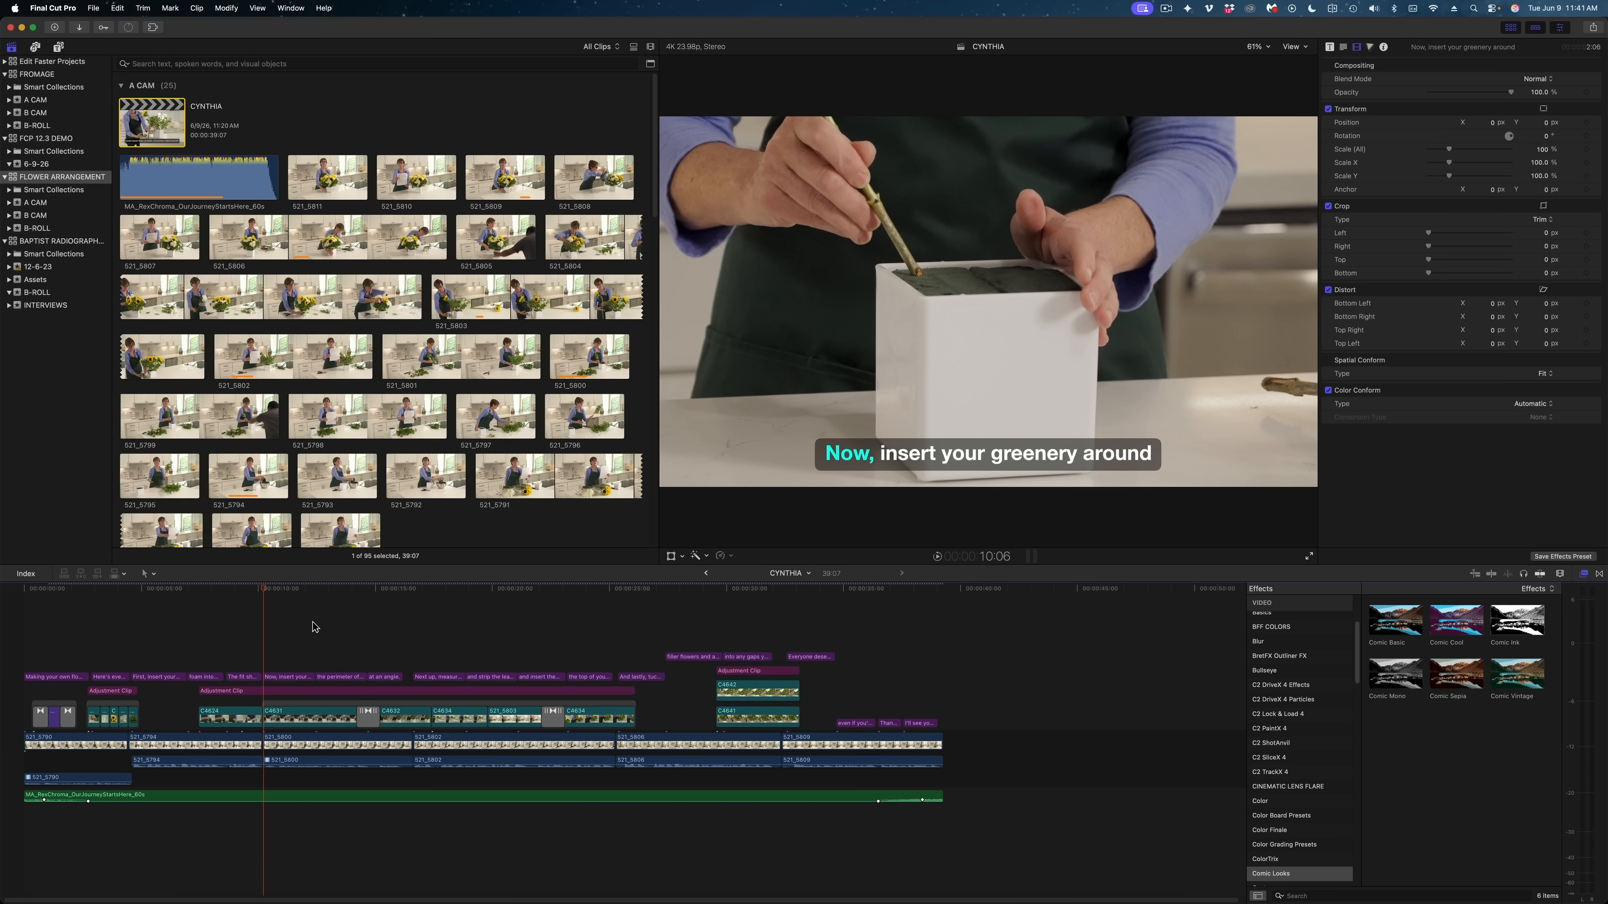
key("ctrl+shift+r")
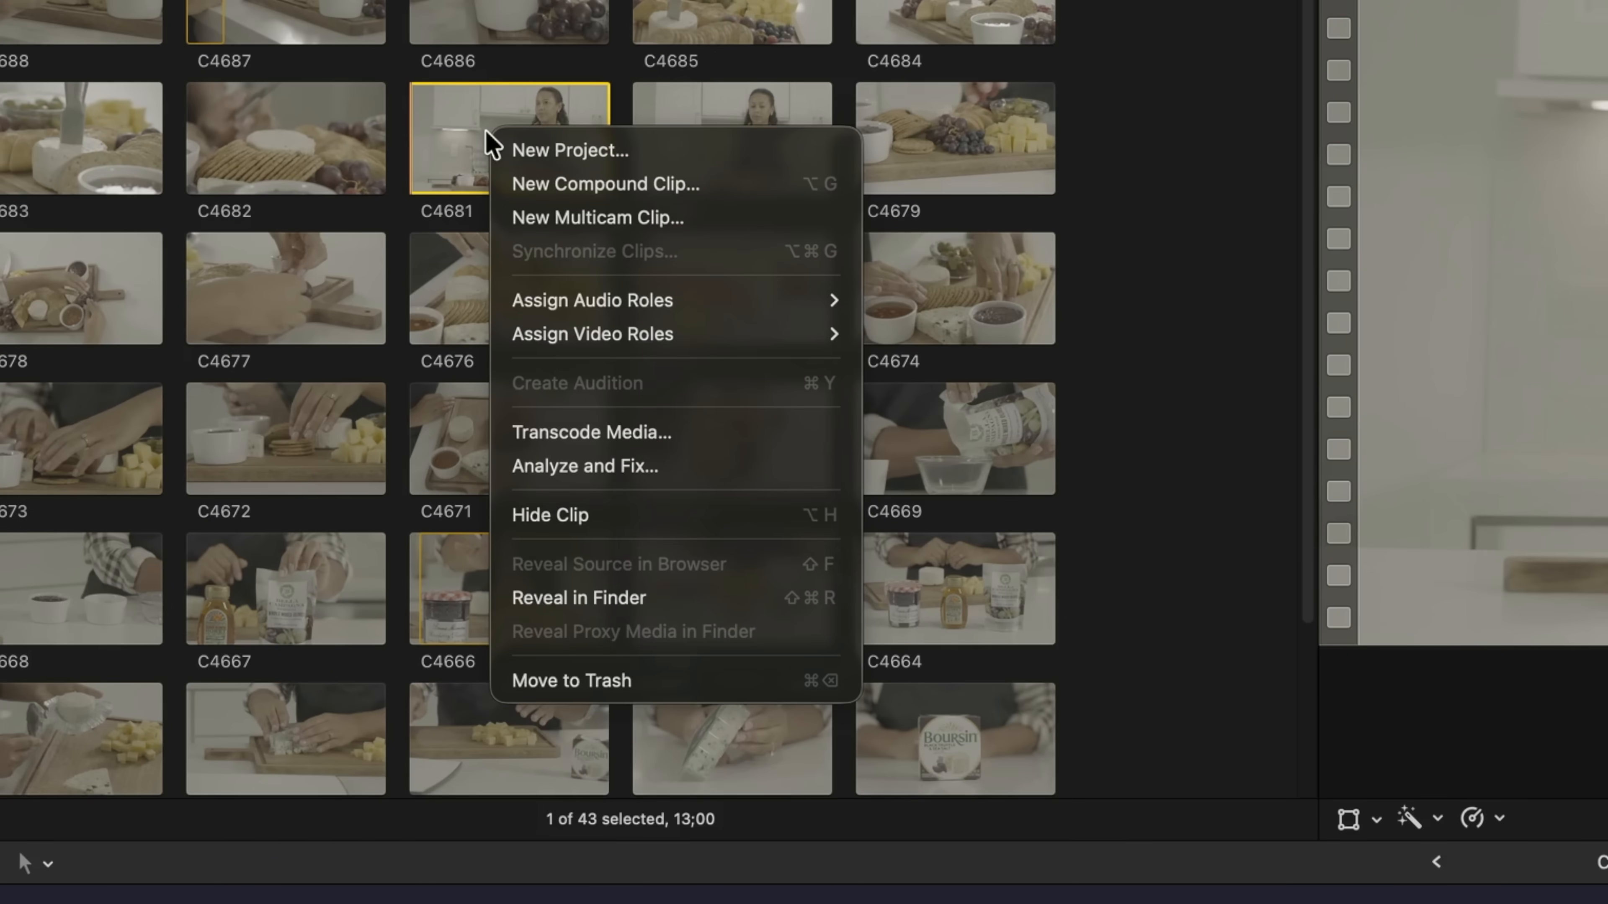
Open the Transcode Media options for browser clip C4681 and choose the media to create
left_click(676, 437)
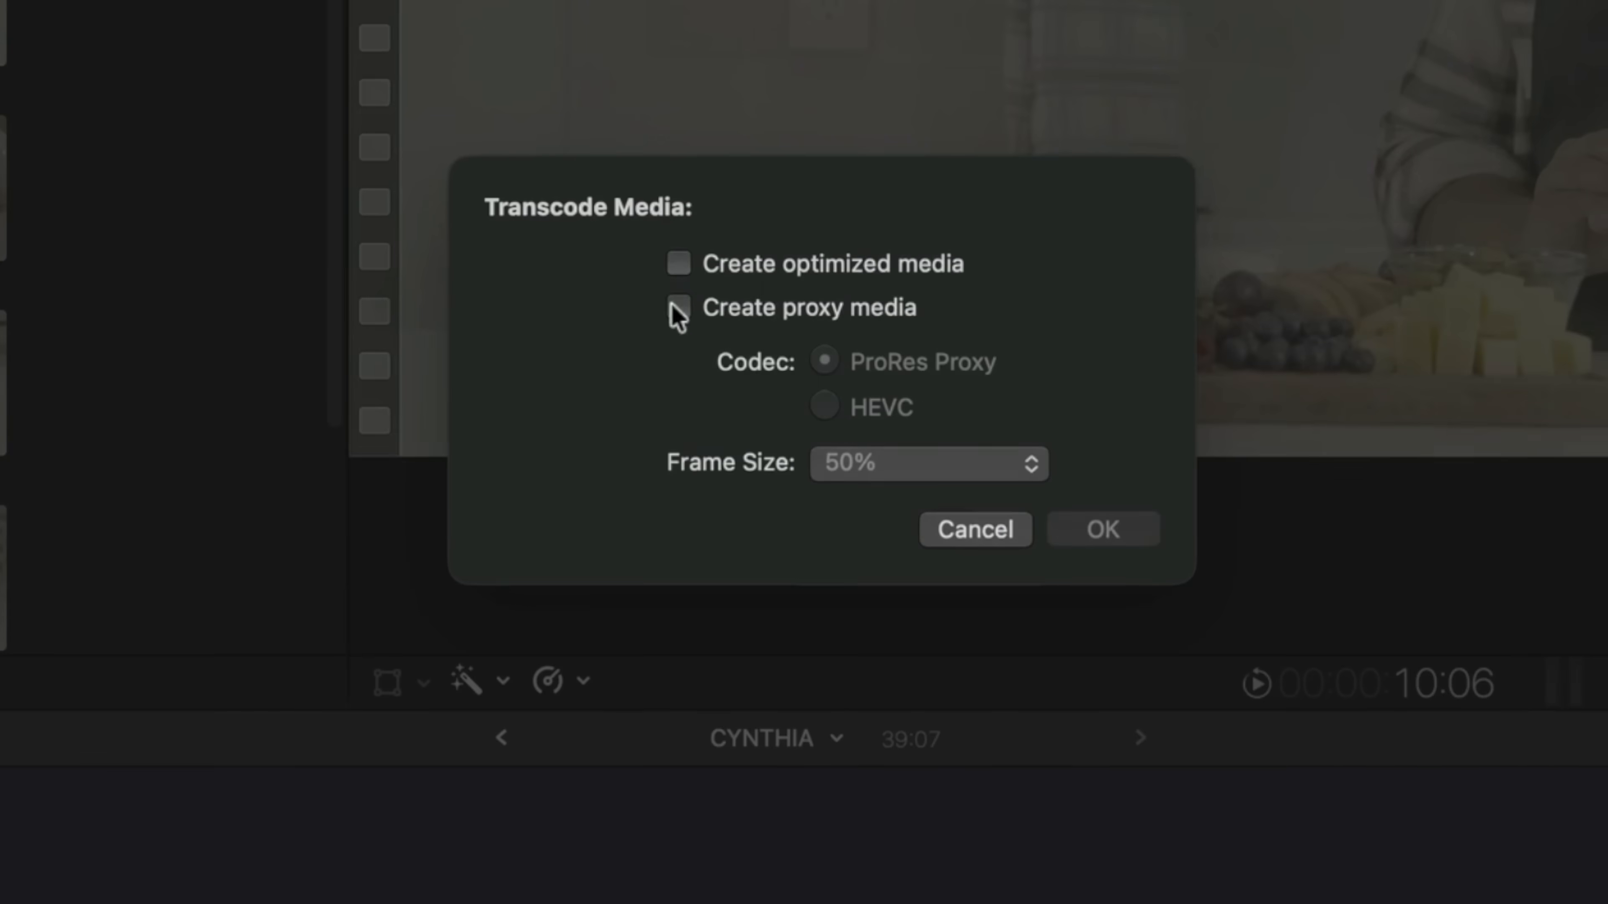
left_click(678, 309)
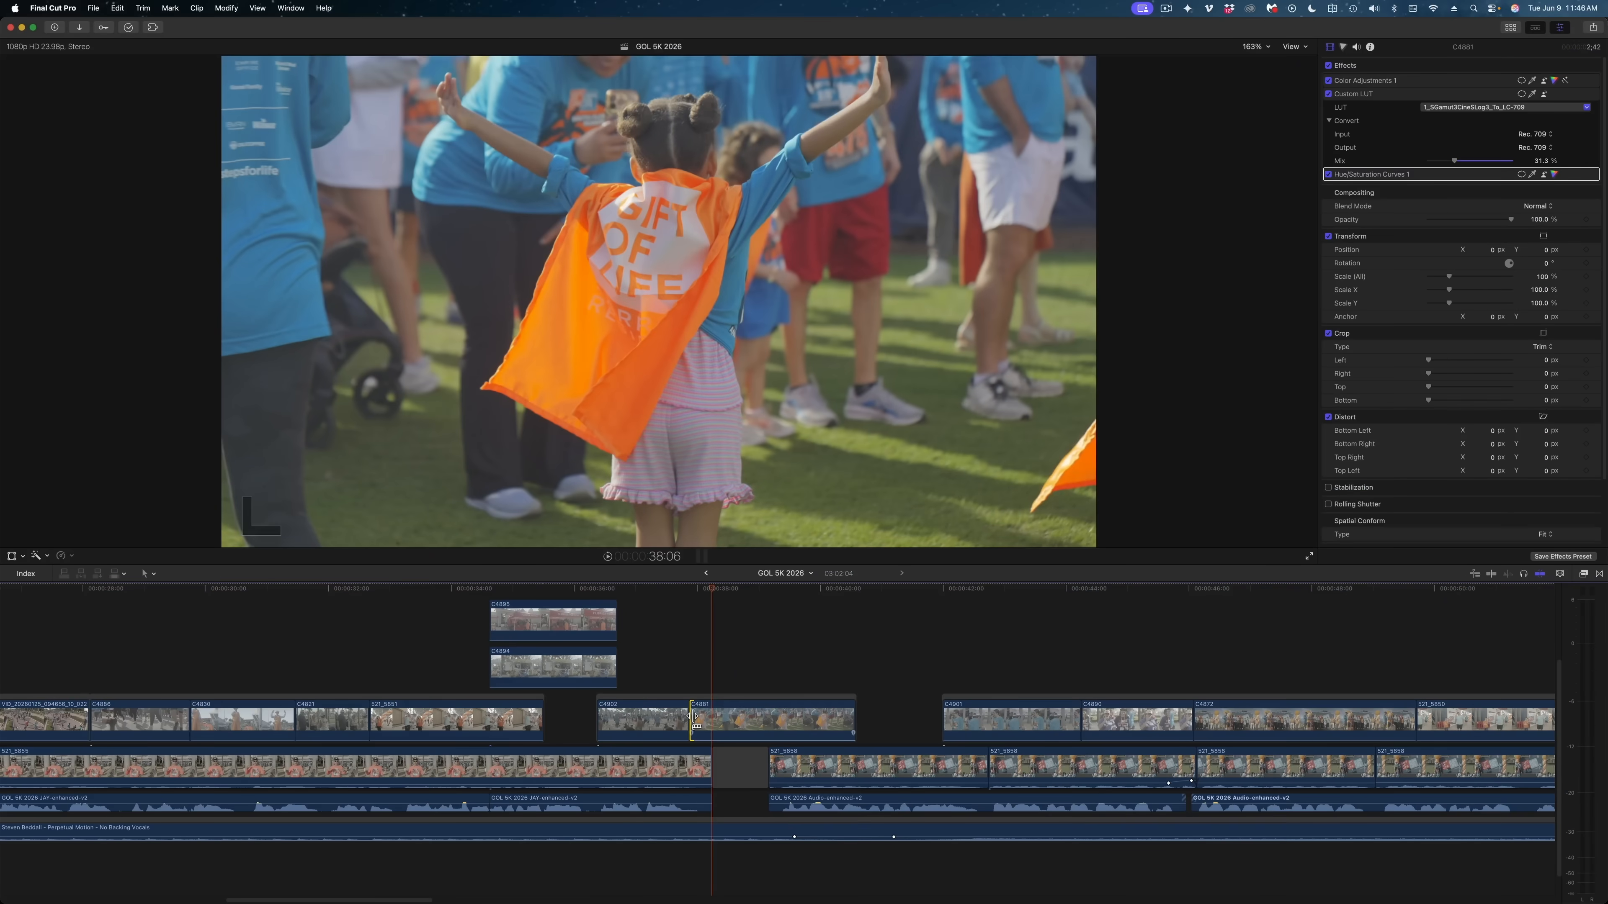
Ripple-trim the start of clip C4881 in the connected storyline by nudging its edit point in small increments
left_click_drag(694, 715, 693, 719)
key("period")
key("period")
key("period")
key("period")
key("period")
key("period")
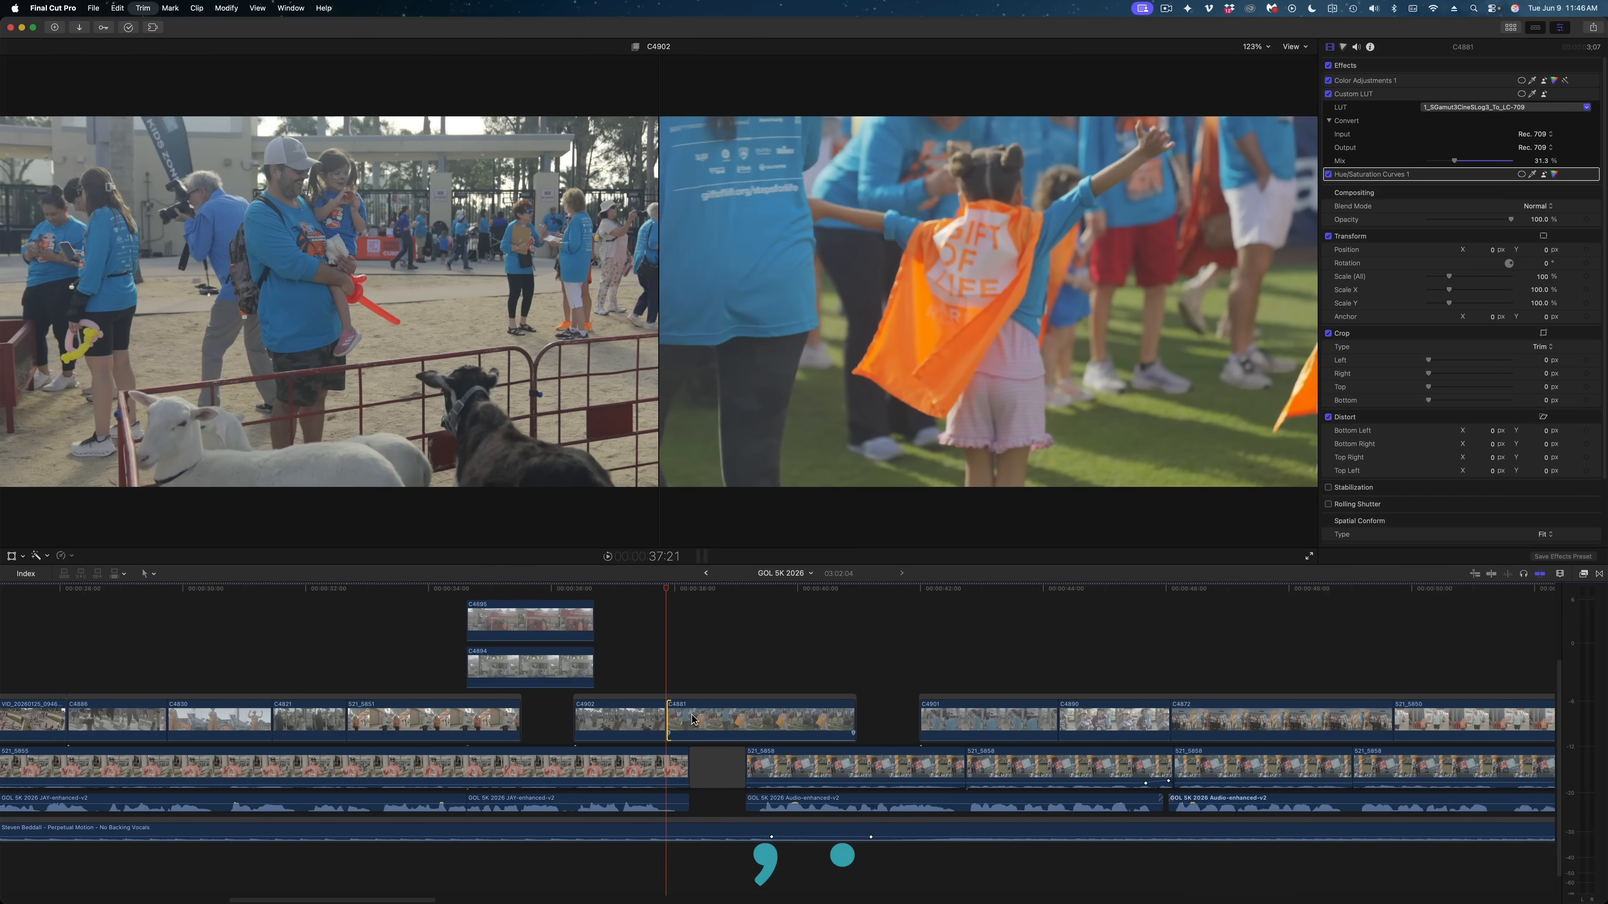
key("period")
key("period")
key("period")
key("period")
key("period")
key("period")
key("period")
key("period")
key("period")
key("period")
key("period")
key("period")
key("period")
key("period")
key("period")
key("period")
key("period")
key("period")
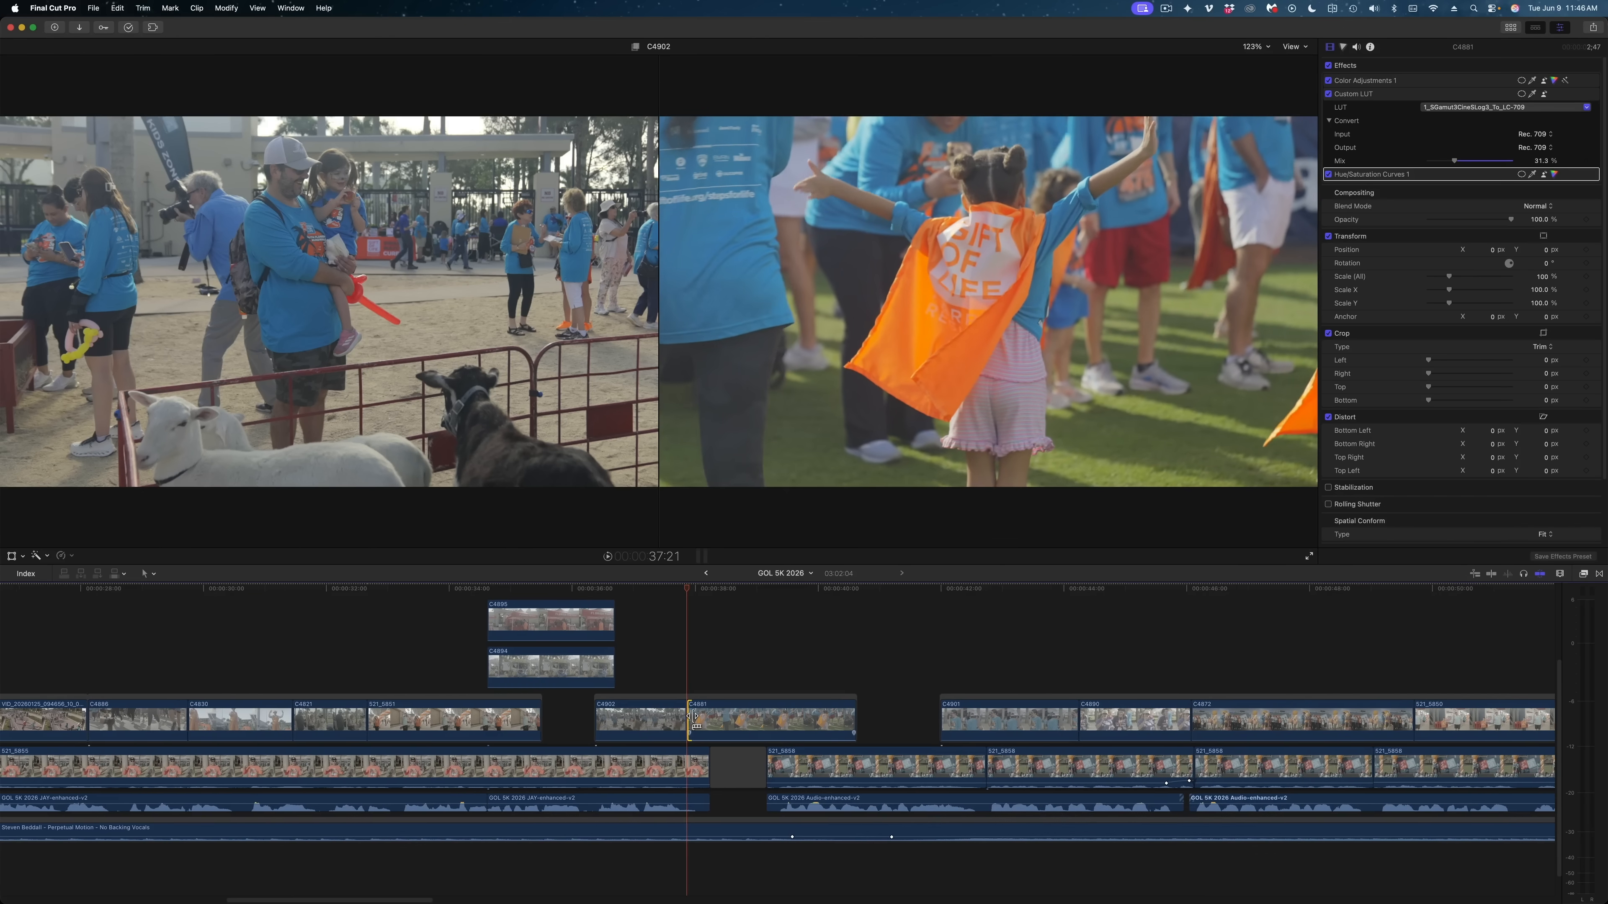
key("period")
key("period")
key("period")
key("period")
key("period")
key("period")
key("period")
key("period")
key("period")
key("period")
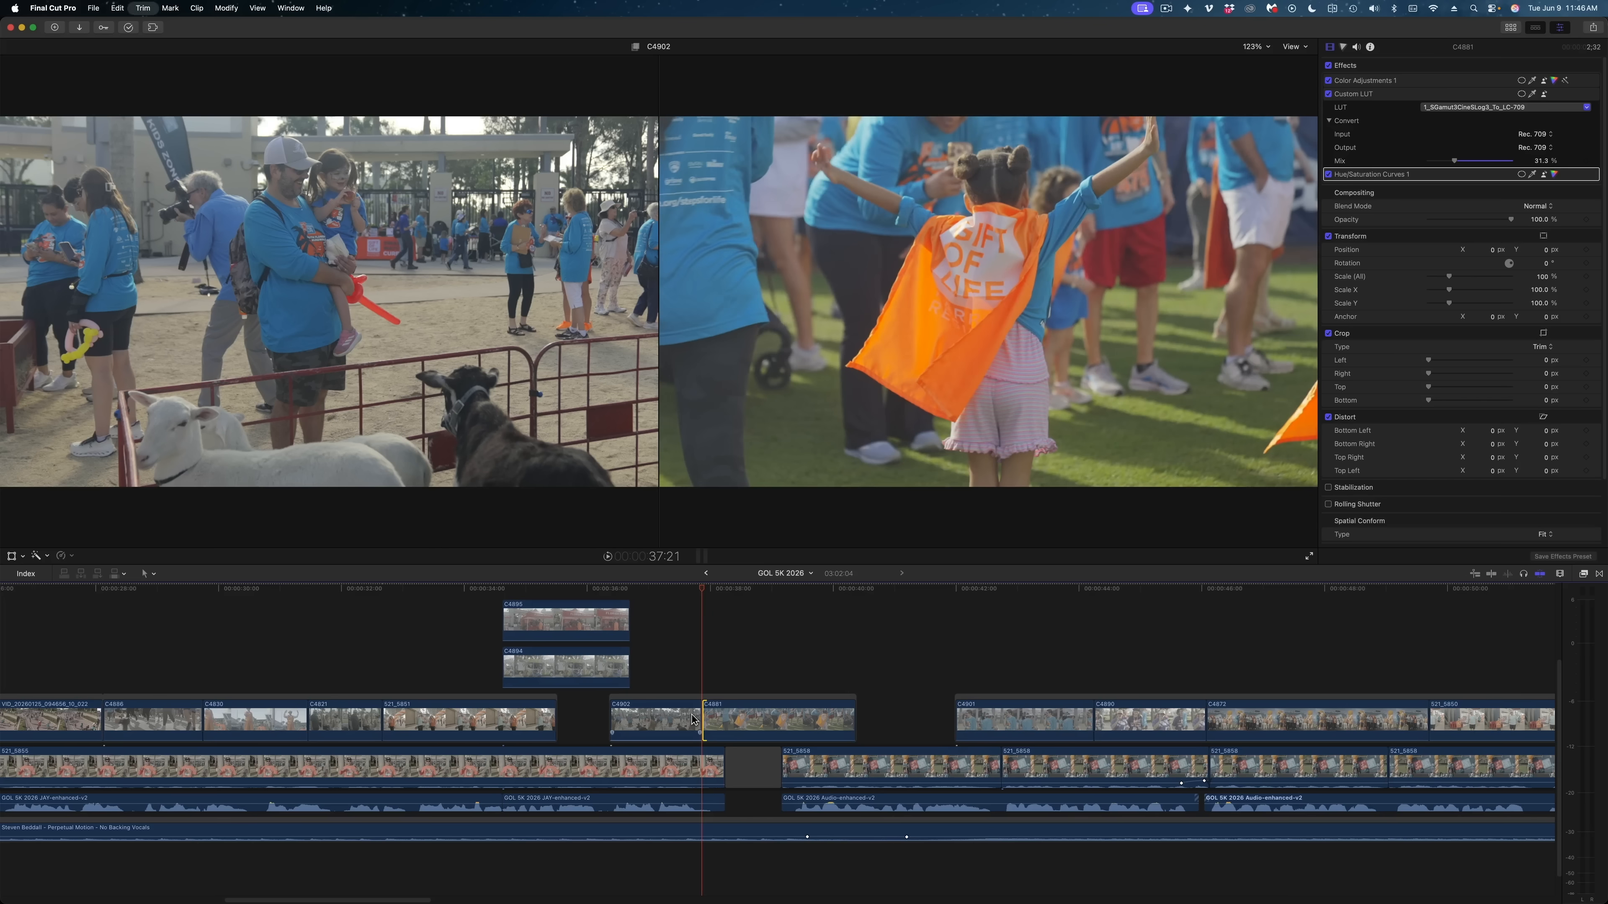
key("period")
key("period")
key("period")
key("period")
key("period")
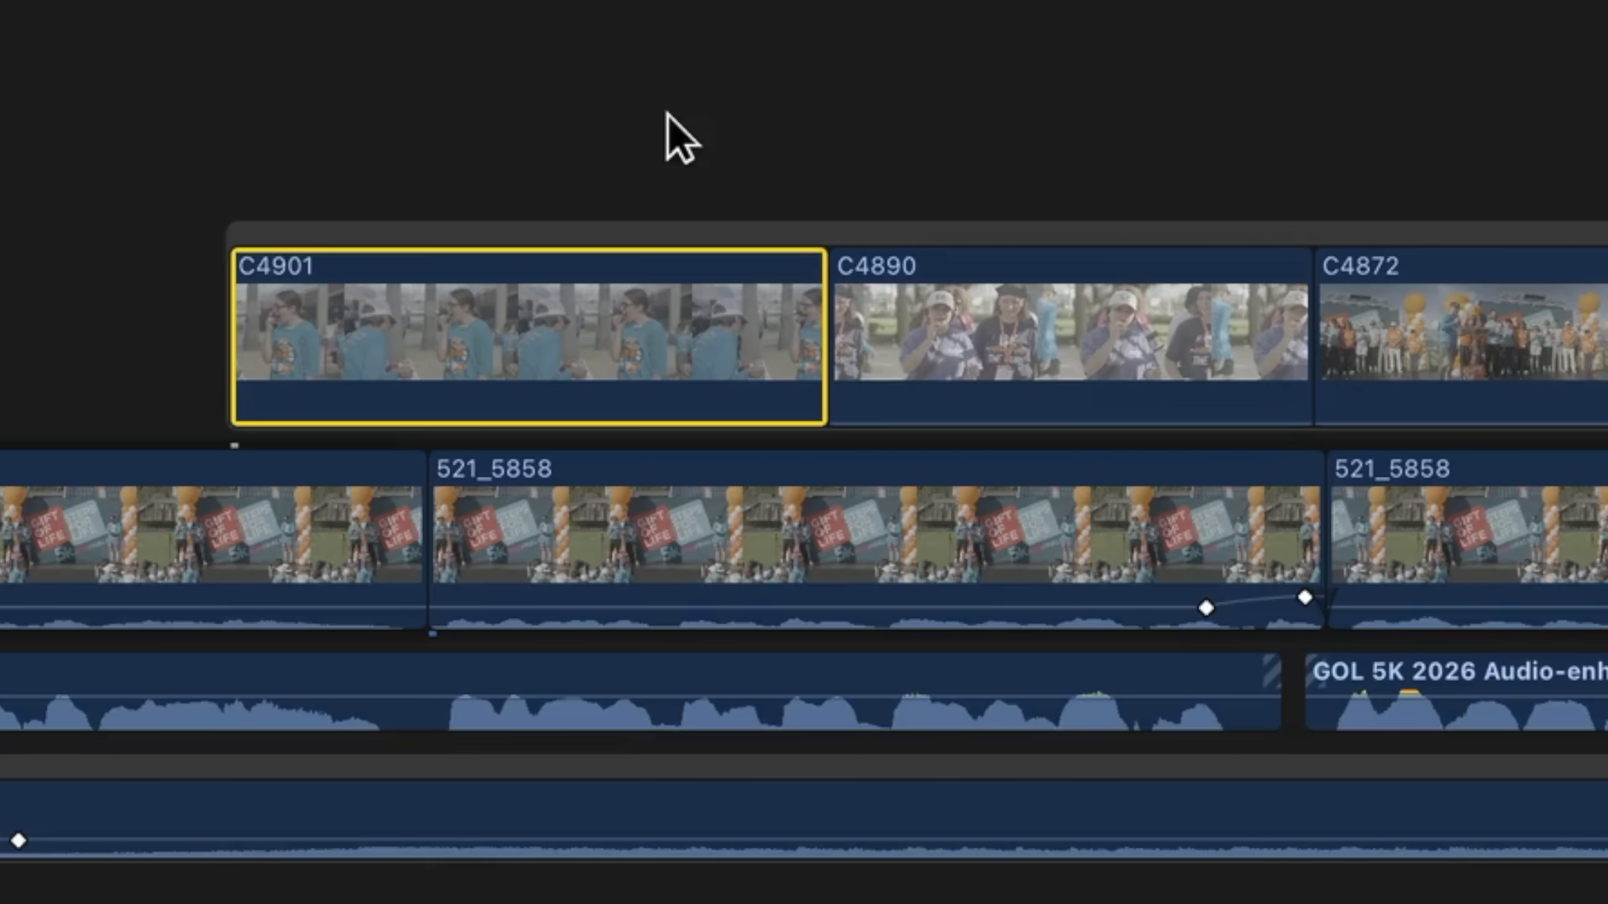
Move clip C4901 after C4890 within the connected storyline, and return it to its original place
key("super+alt+Right")
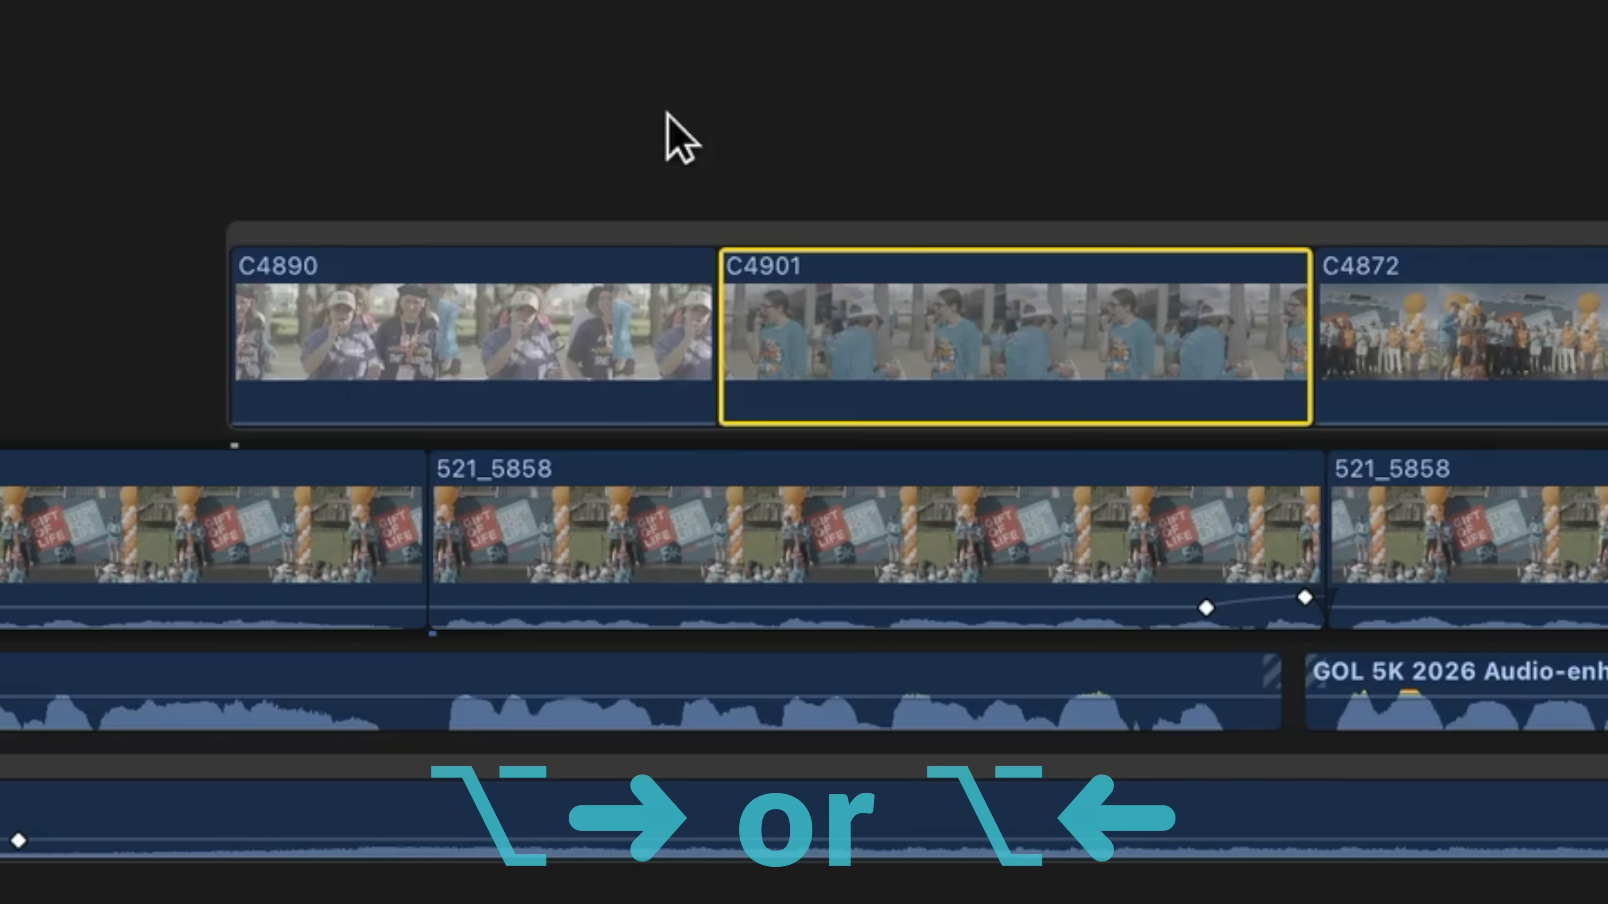
key("super+alt+Left")
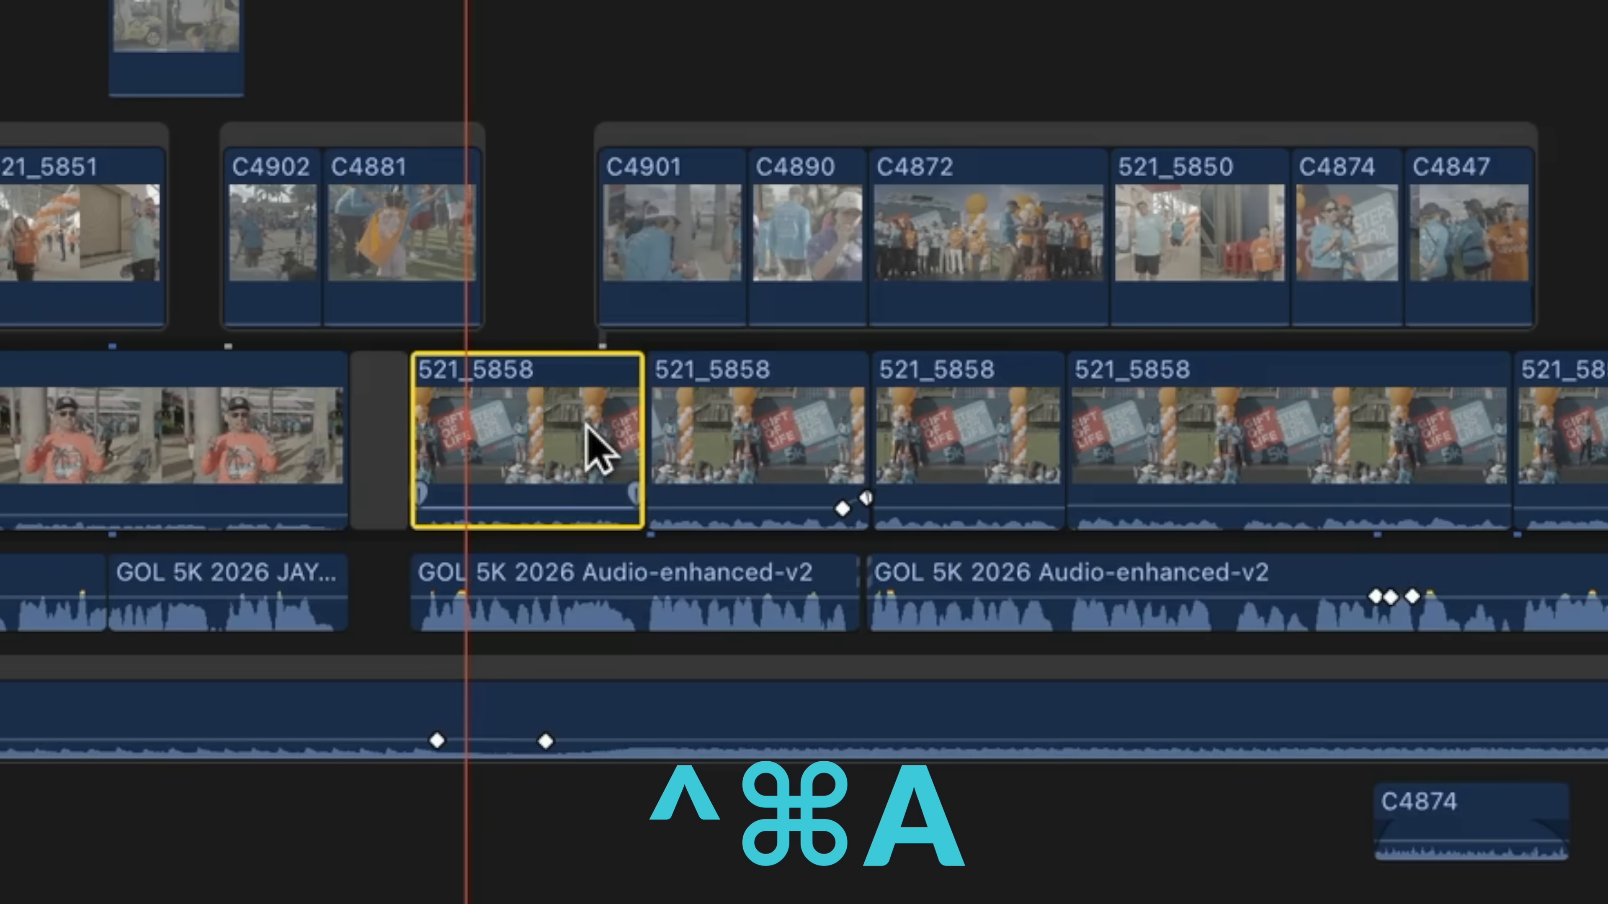
Extend the selection of the first 521_5858 clip after the gap to include its connected storyline
key("ctrl+super+a")
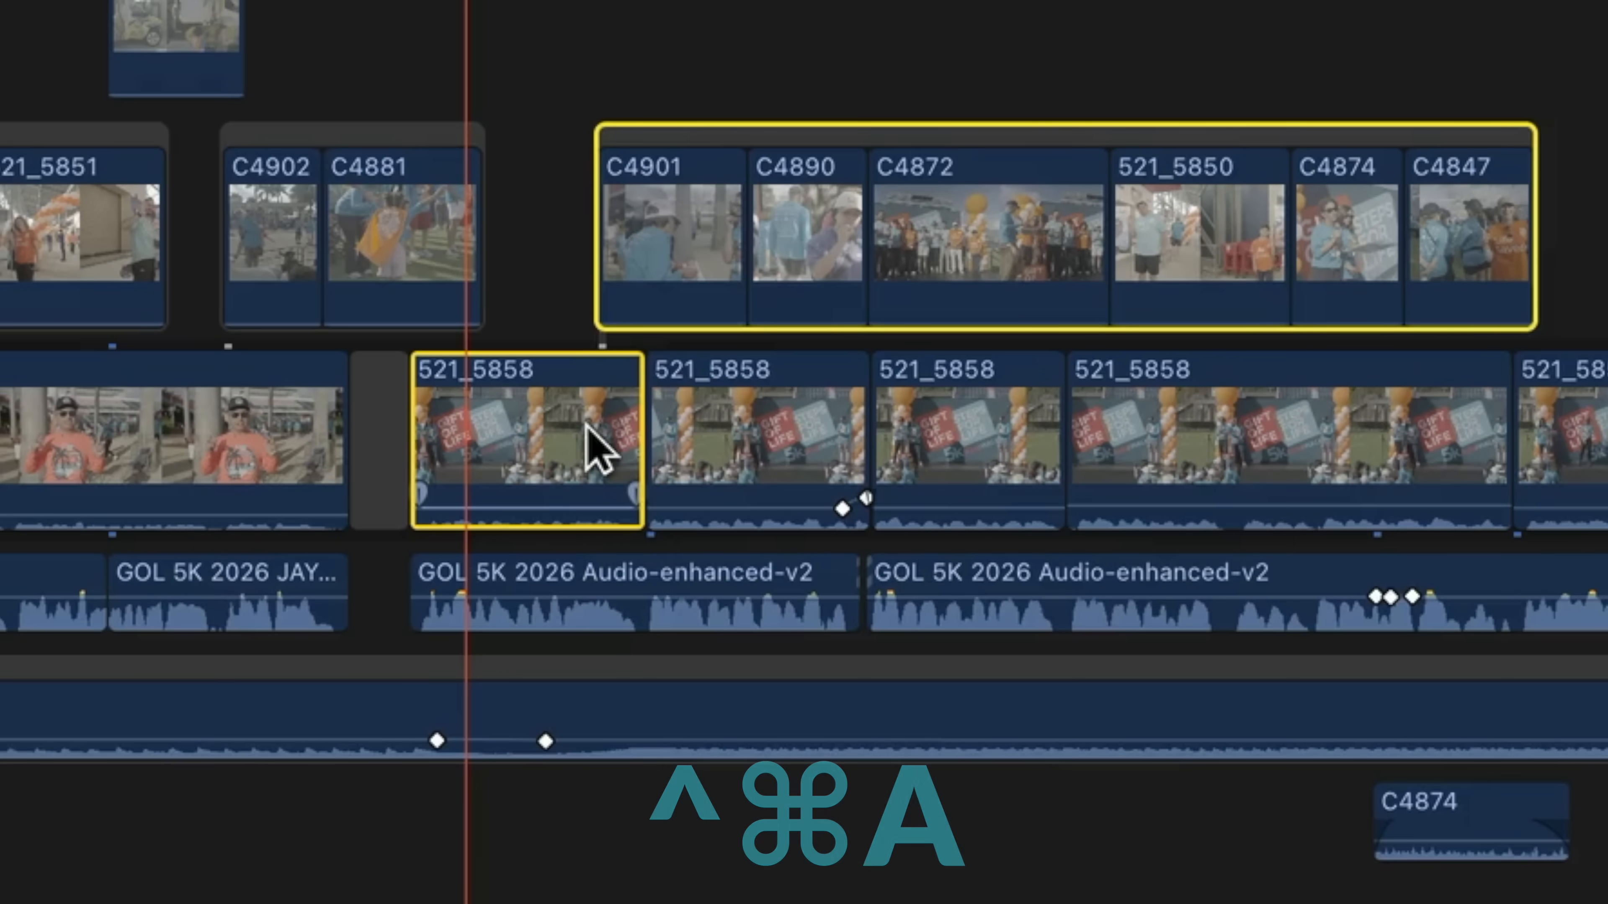